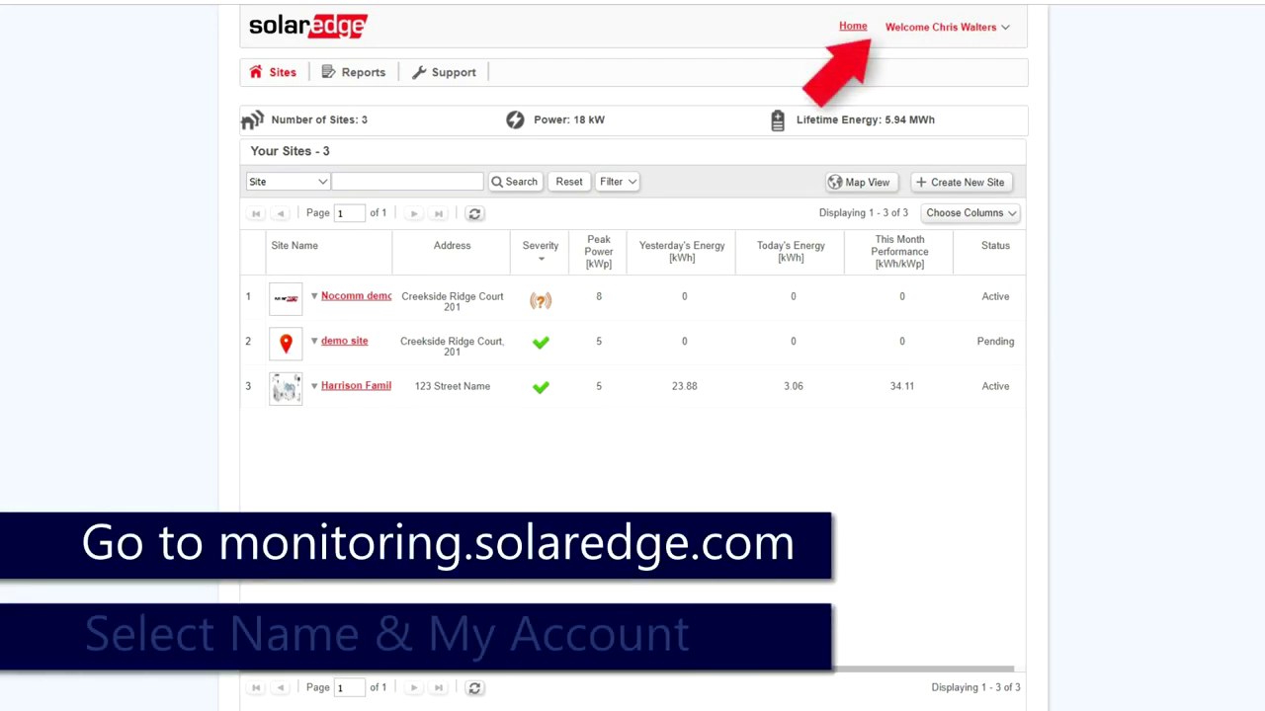
- Open the account's storage profiles and start adding a new storage profile
{"action": "left_click", "coordinate": [991, 31]}
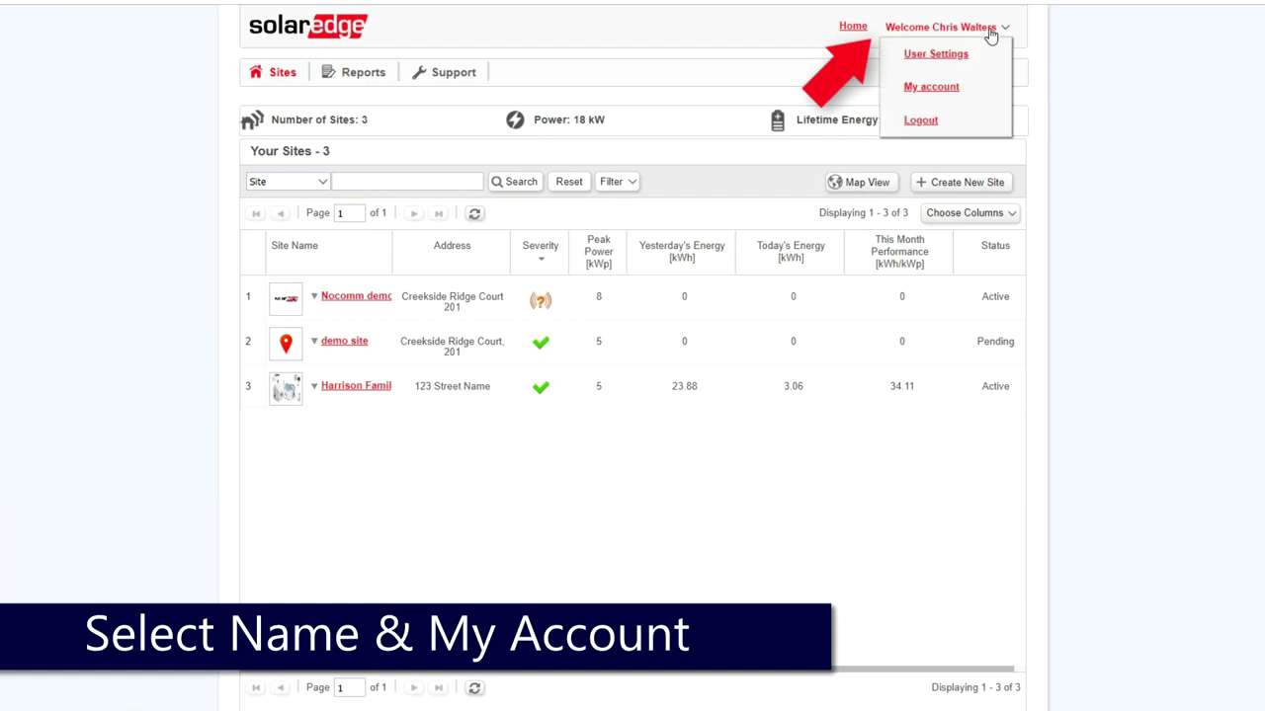
{"action": "left_click", "coordinate": [934, 88]}
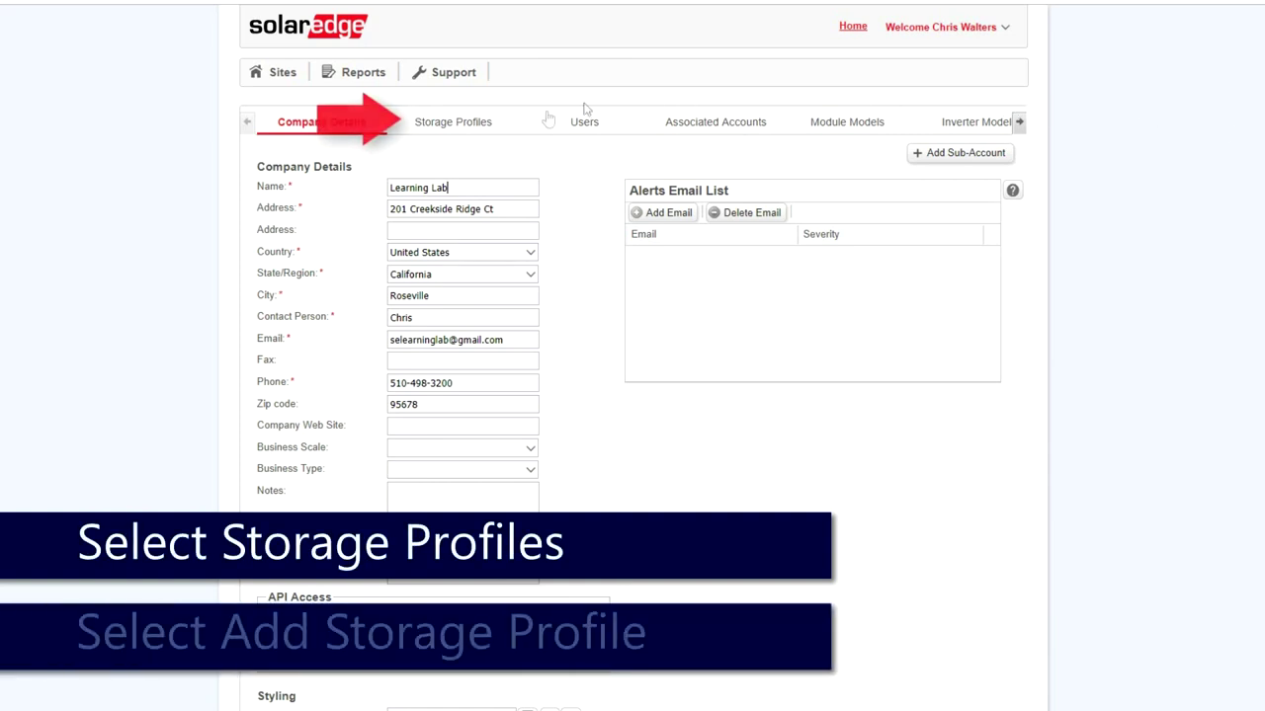
{"action": "left_click", "coordinate": [460, 123]}
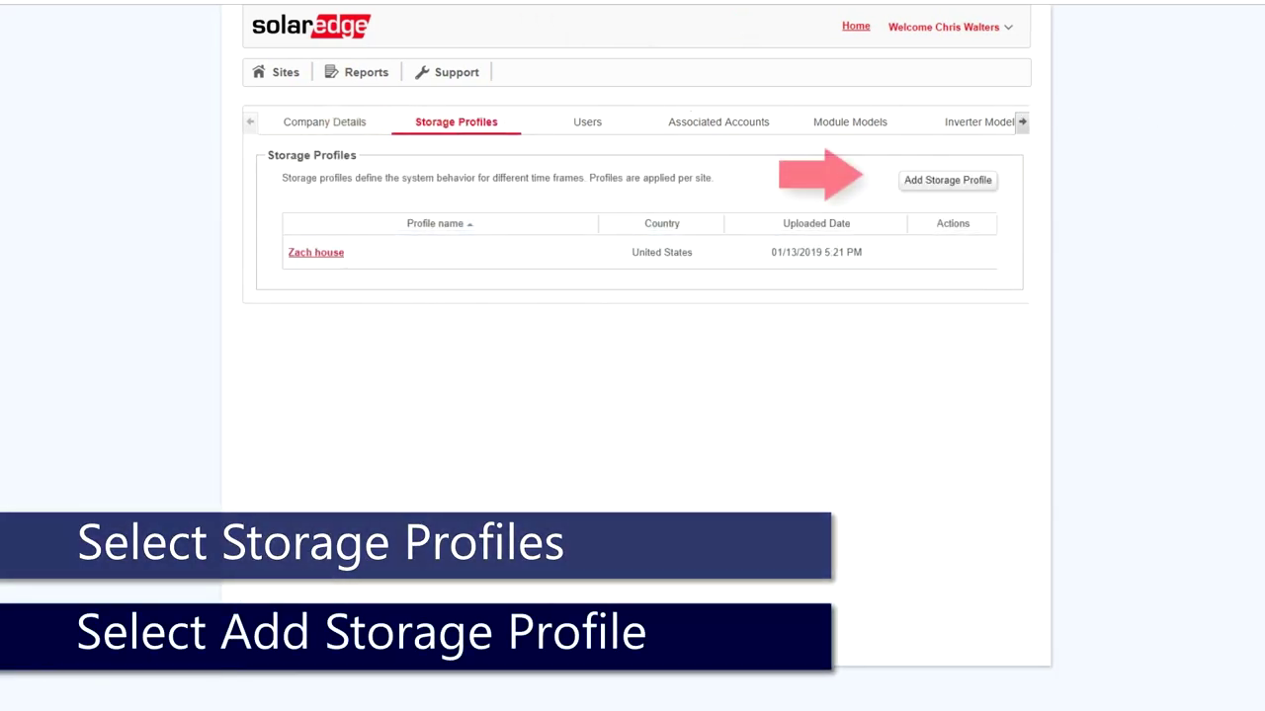
{"action": "left_click", "coordinate": [944, 182]}
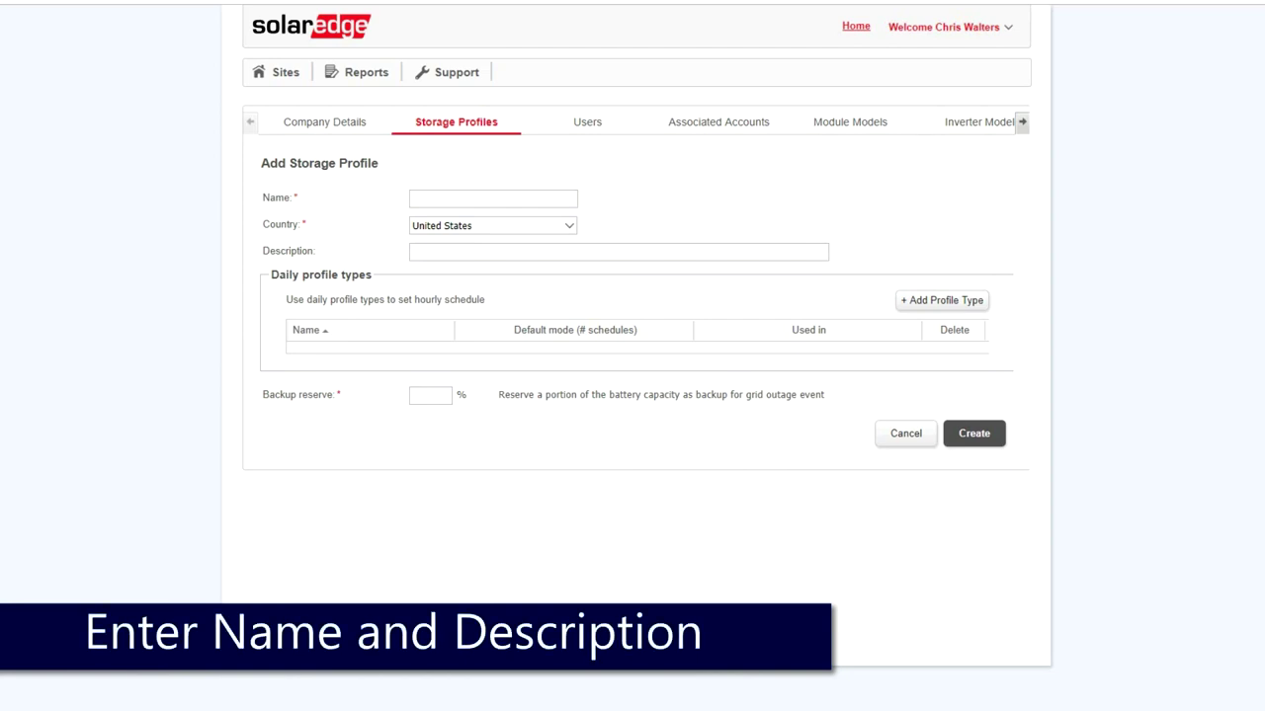
- Name the storage profile "PG&E TOU Example" and describe it as "PG&E TOU Example - For All Sites"
{"action": "left_click", "coordinate": [478, 198]}
{"action": "type", "text": "PG&E TOU Example"}
{"action": "left_click_drag", "start_coordinate": [533, 200], "coordinate": [358, 206]}
{"action": "key", "text": "ctrl+c"}
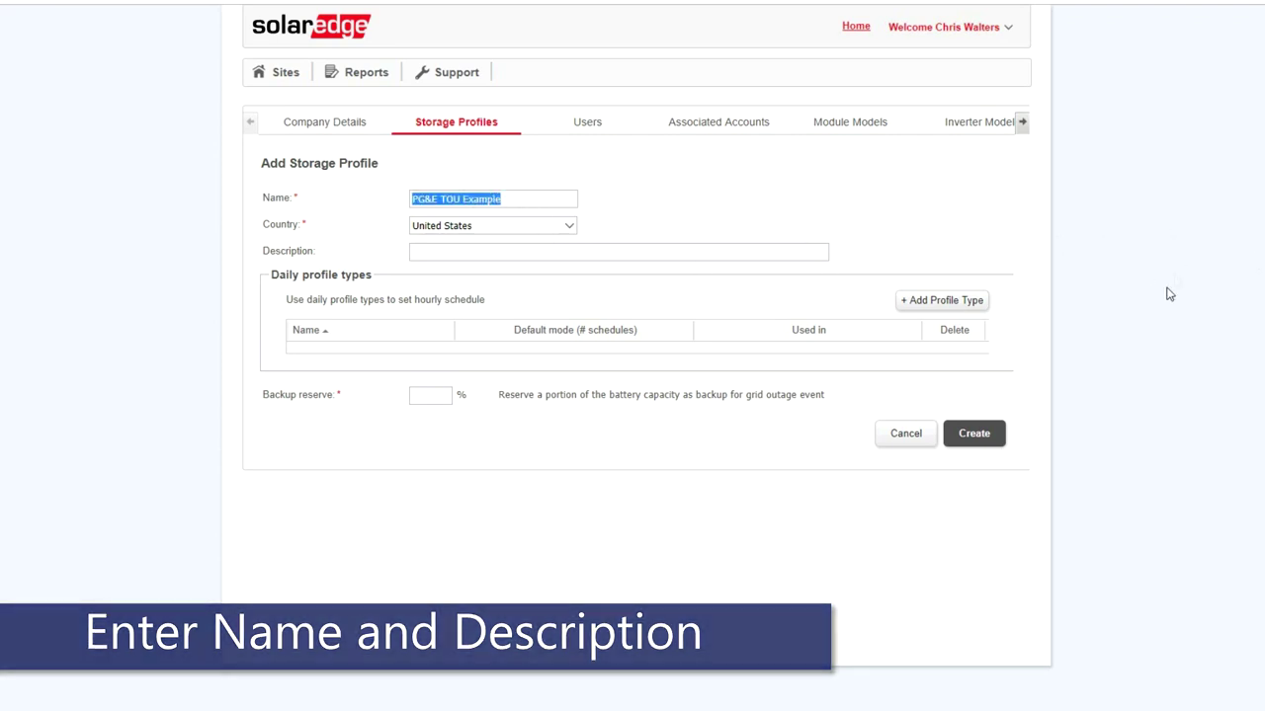
{"action": "left_click", "coordinate": [644, 251]}
{"action": "key", "text": "ctrl+v"}
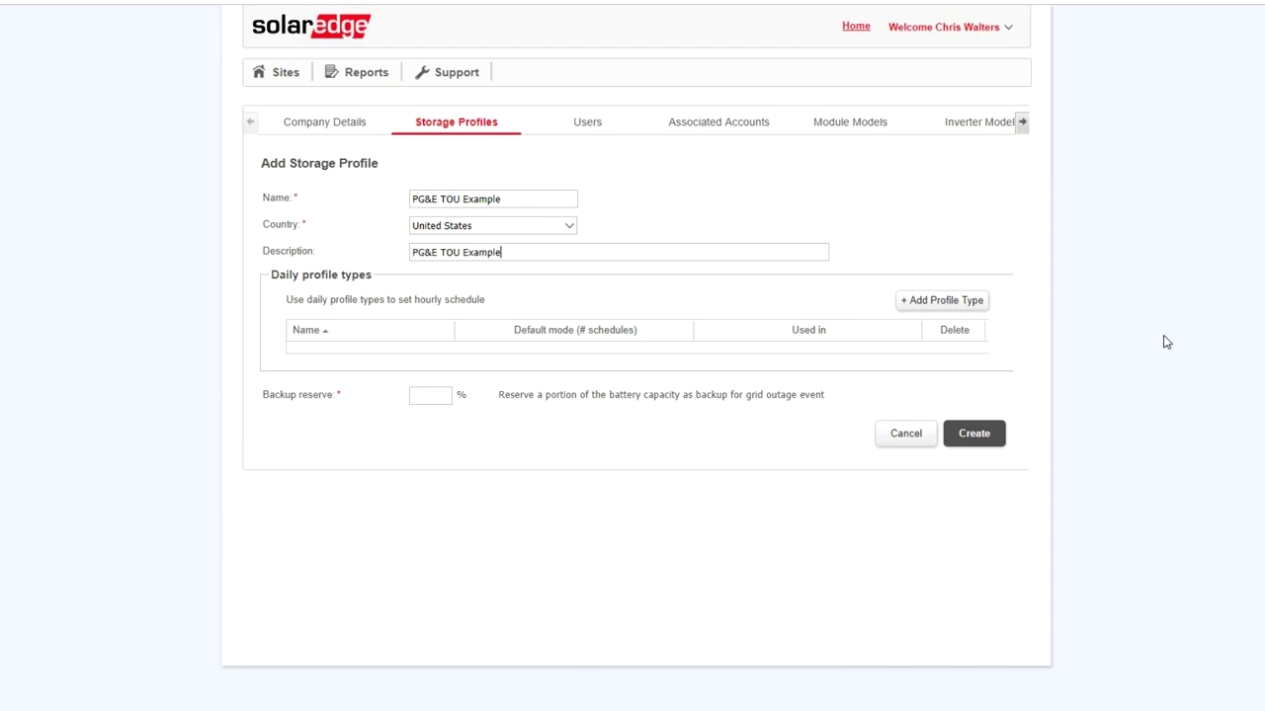
{"action": "type", "text": "- For All Sites"}
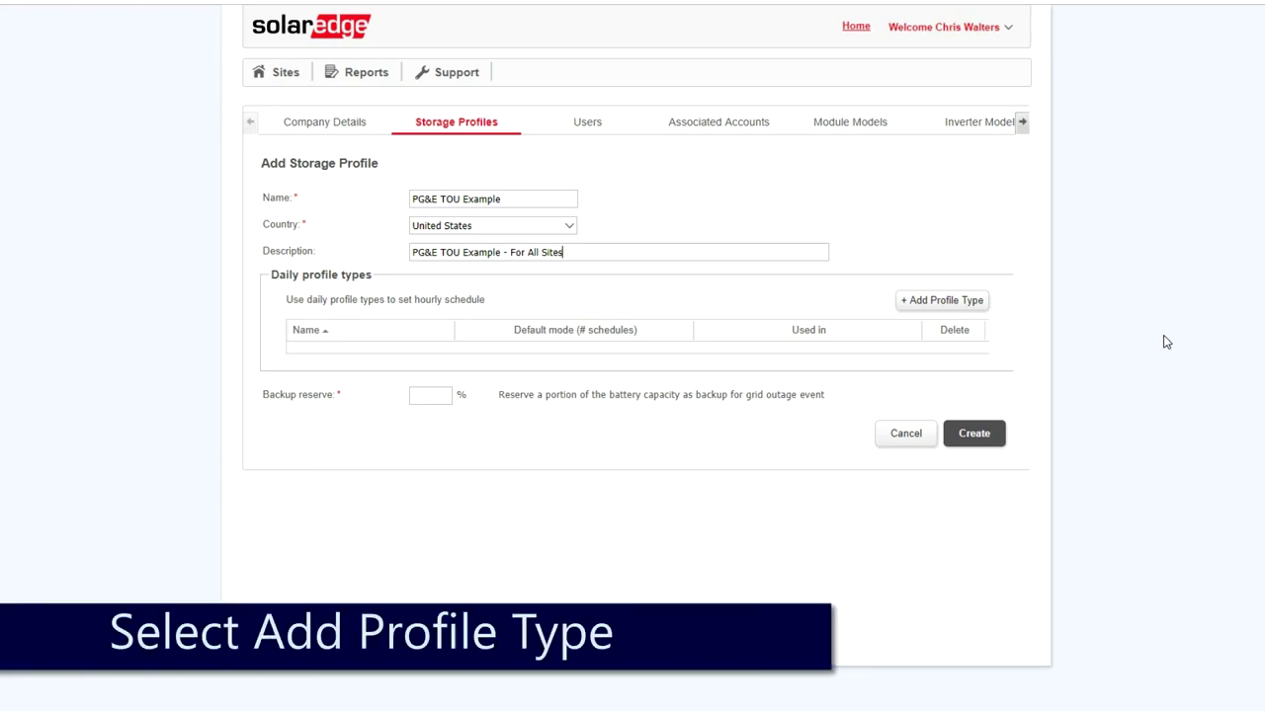
- Add a daily profile type with "Weekday" as both its name and description
{"action": "left_click", "coordinate": [933, 301]}
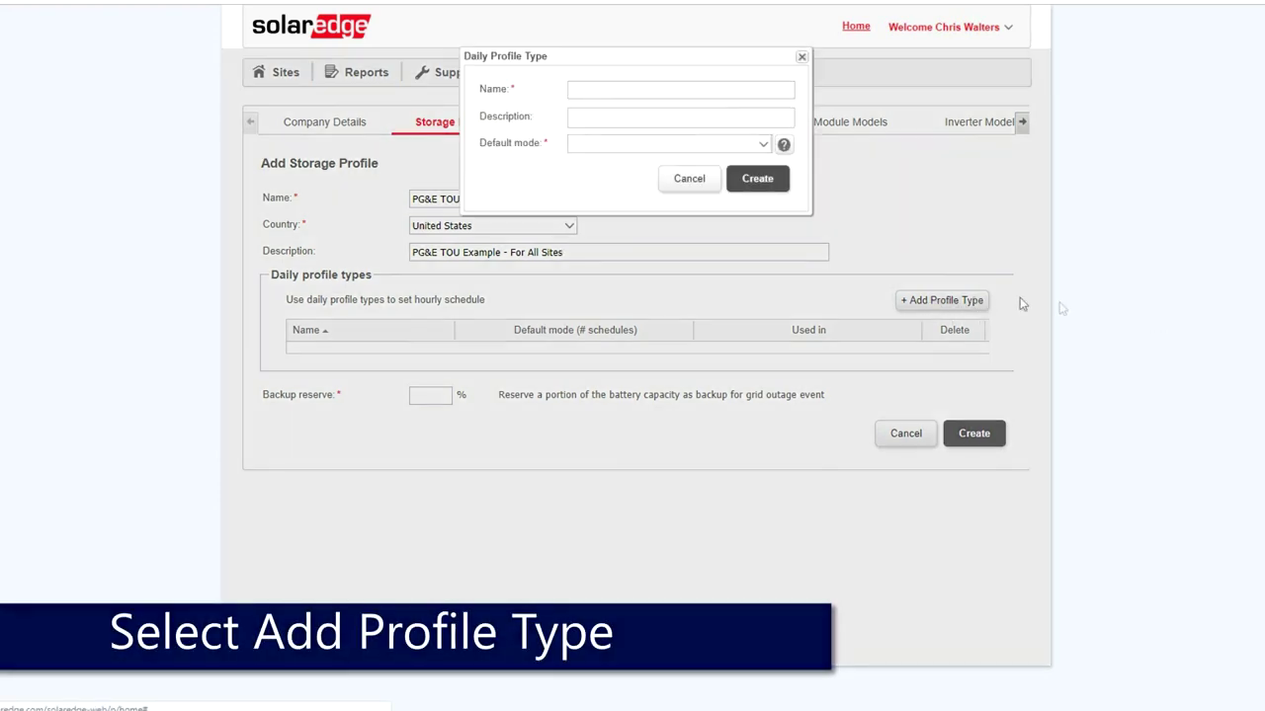
{"action": "left_click", "coordinate": [643, 85]}
{"action": "type", "text": "Weekday"}
{"action": "left_click_drag", "start_coordinate": [643, 87], "coordinate": [506, 93]}
{"action": "key", "text": "ctrl+c"}
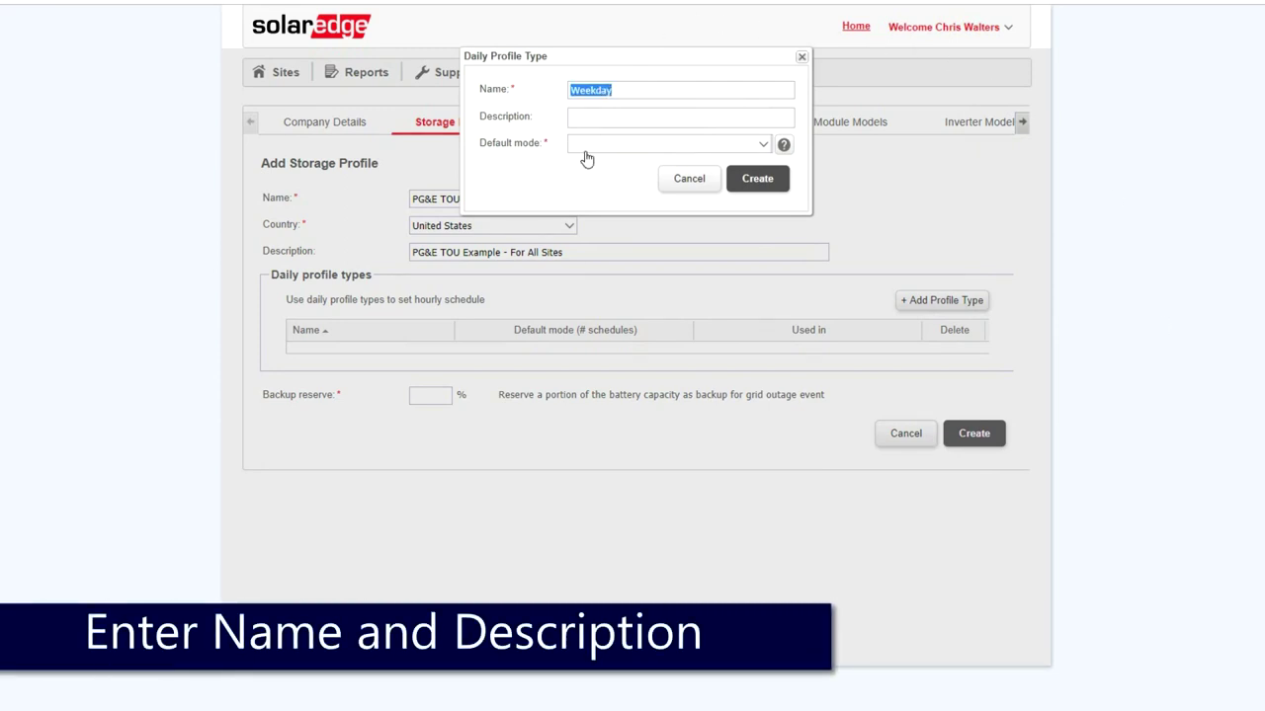
{"action": "left_click", "coordinate": [610, 117]}
{"action": "key", "text": "ctrl+v"}
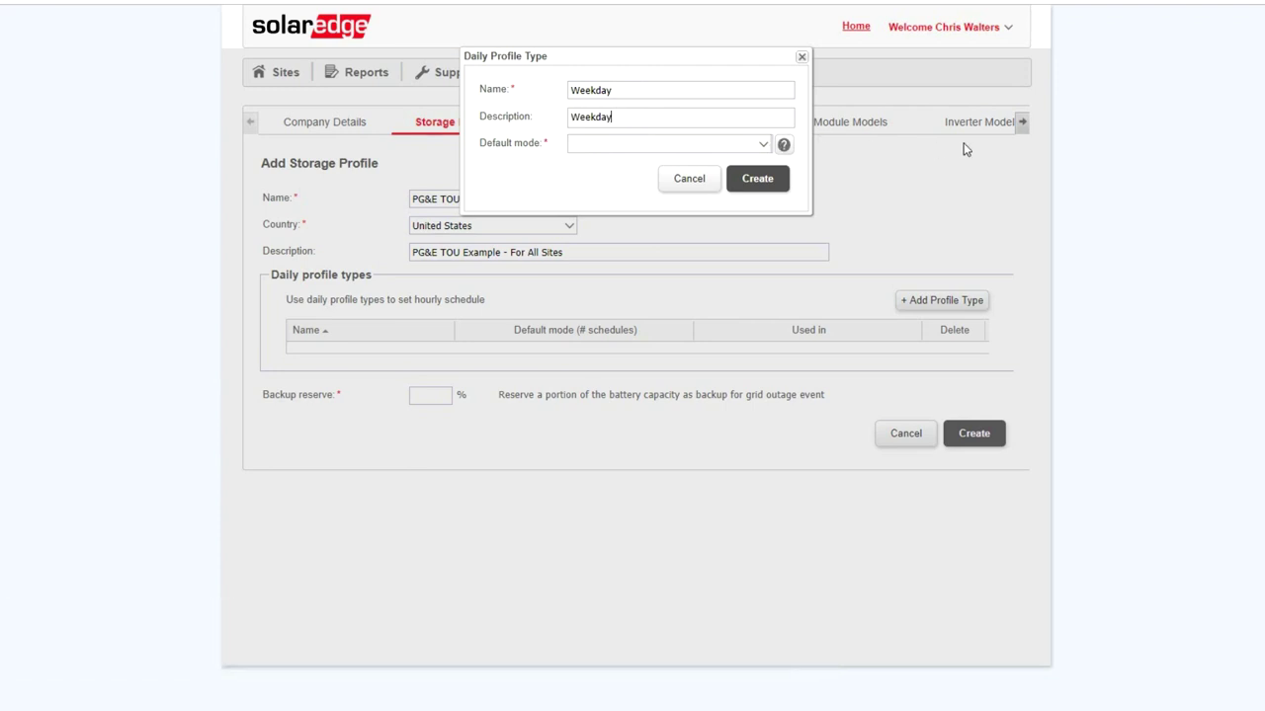
- Consult the explanation of the battery modes and set the Weekday profile's default mode to Maximize self-consumption
{"action": "left_click", "coordinate": [783, 146]}
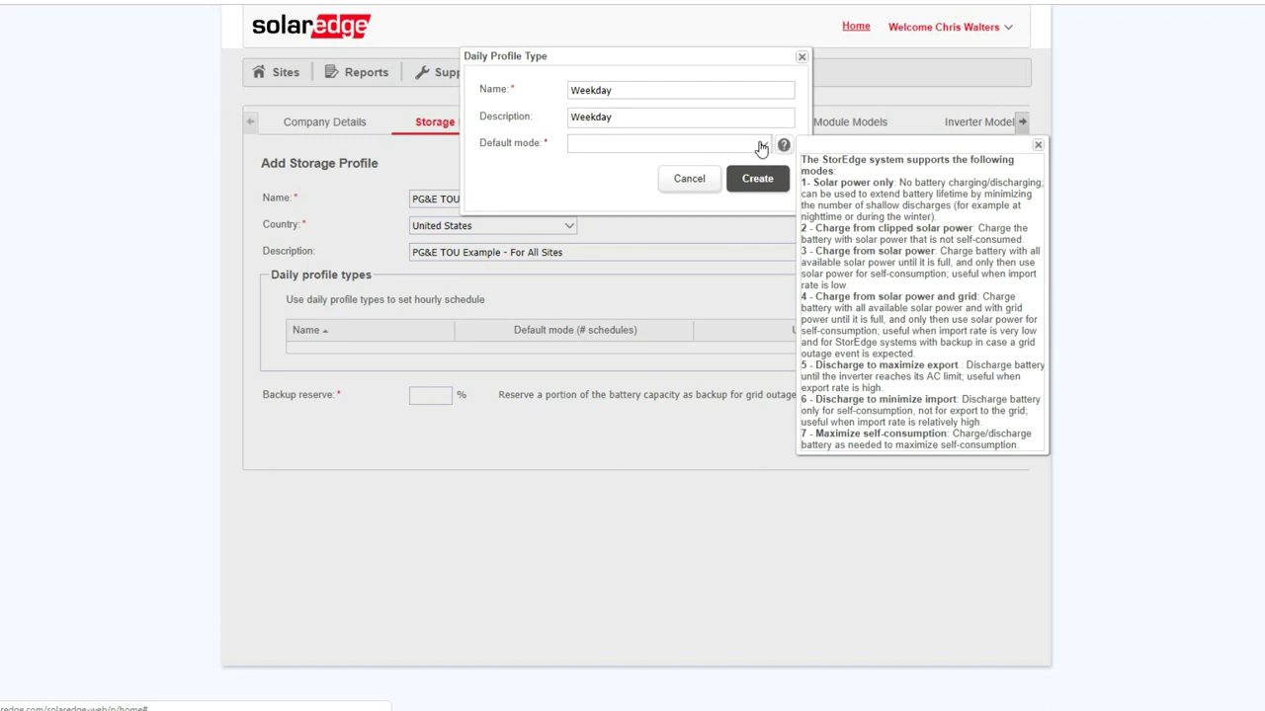
{"action": "left_click", "coordinate": [762, 149]}
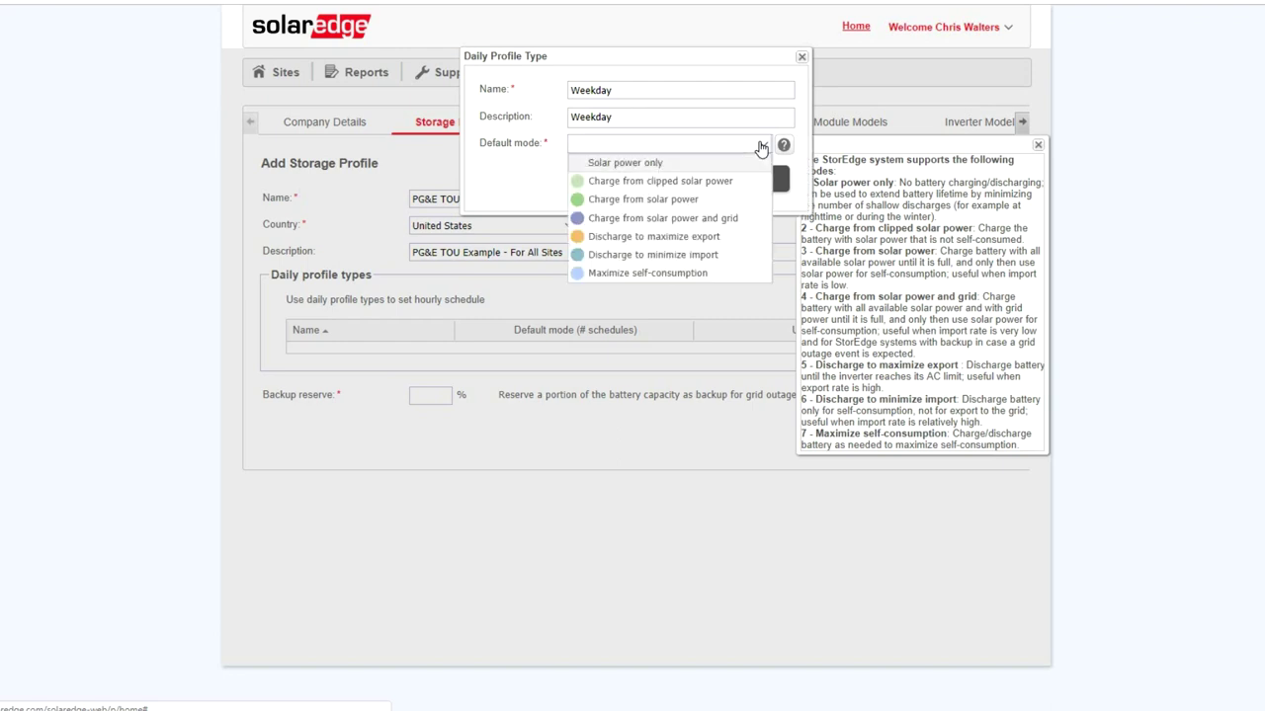
{"action": "left_click", "coordinate": [708, 274]}
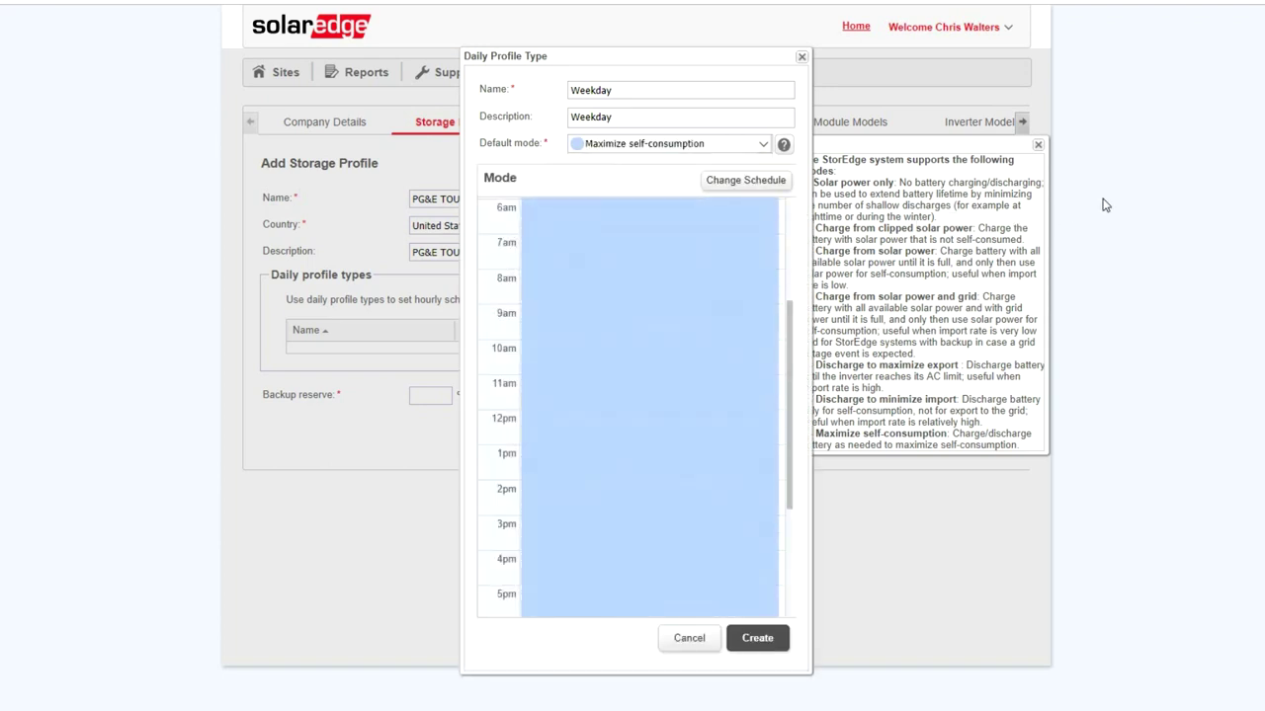
{"action": "left_click", "coordinate": [1040, 146]}
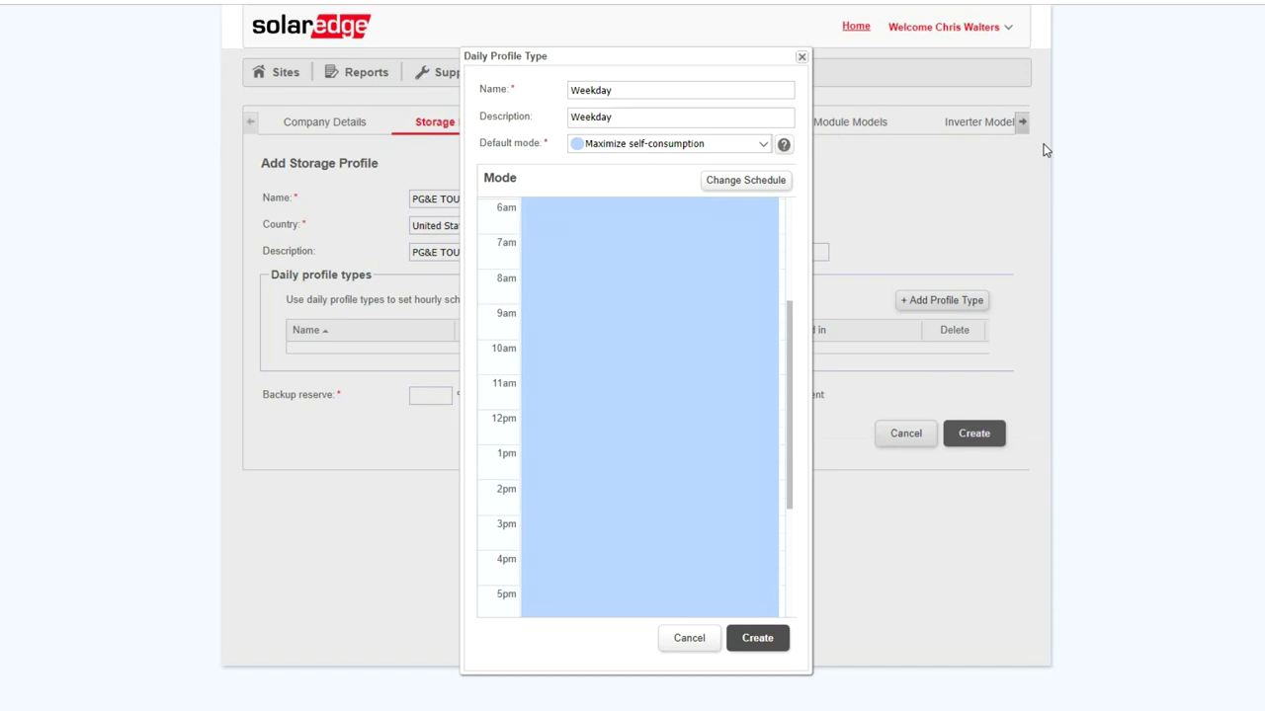
- Start a schedule change for the Weekday profile with mode Charge from solar power and start time 12:00 PM
{"action": "left_click", "coordinate": [761, 188]}
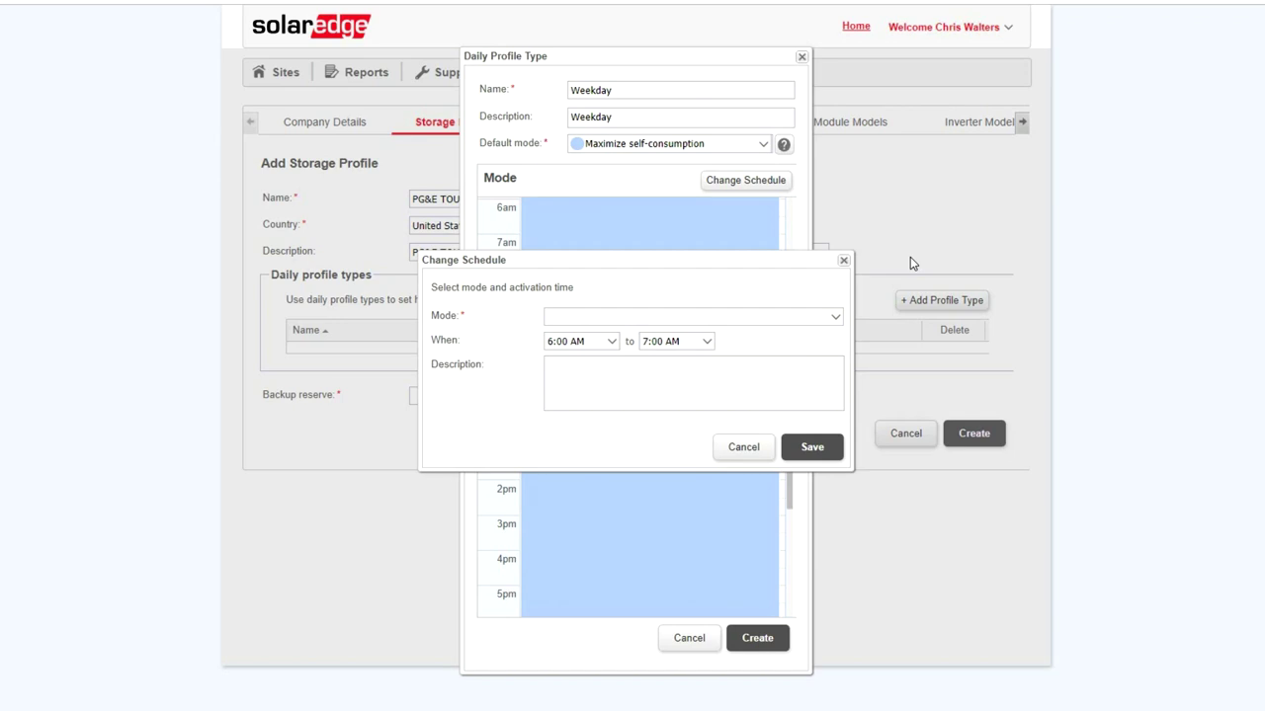
{"action": "left_click", "coordinate": [835, 320]}
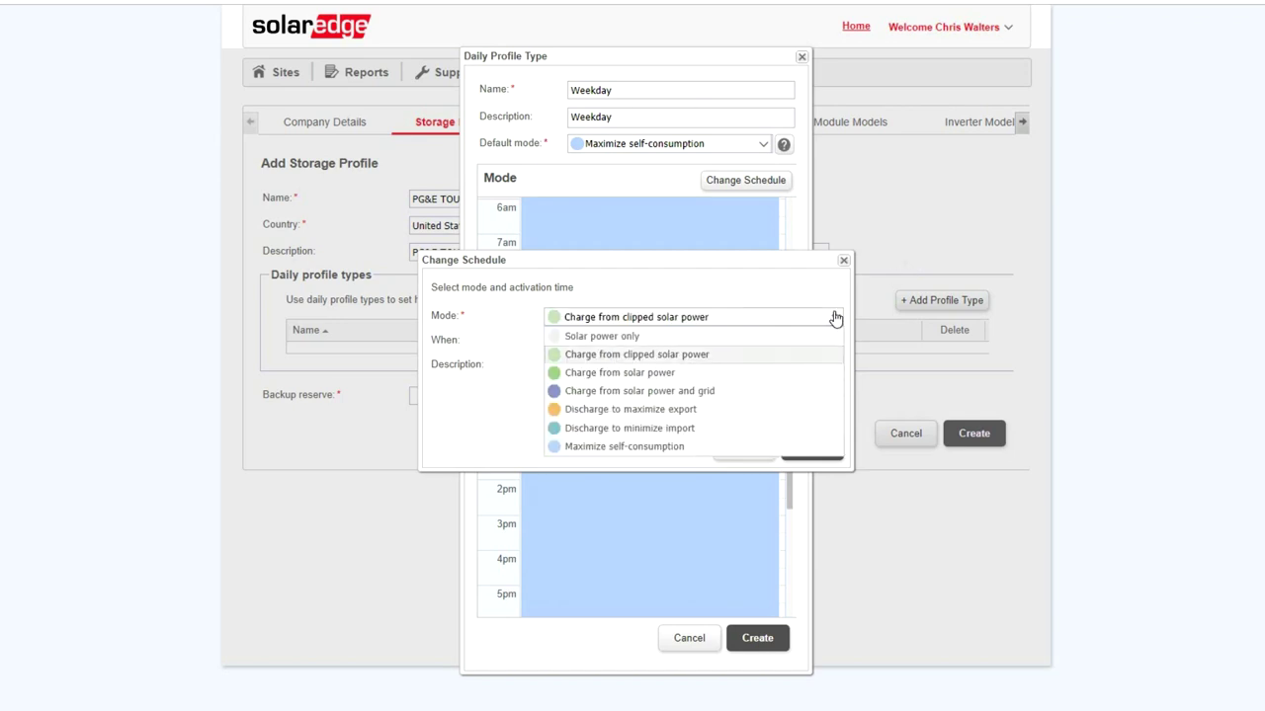
{"action": "left_click", "coordinate": [790, 376]}
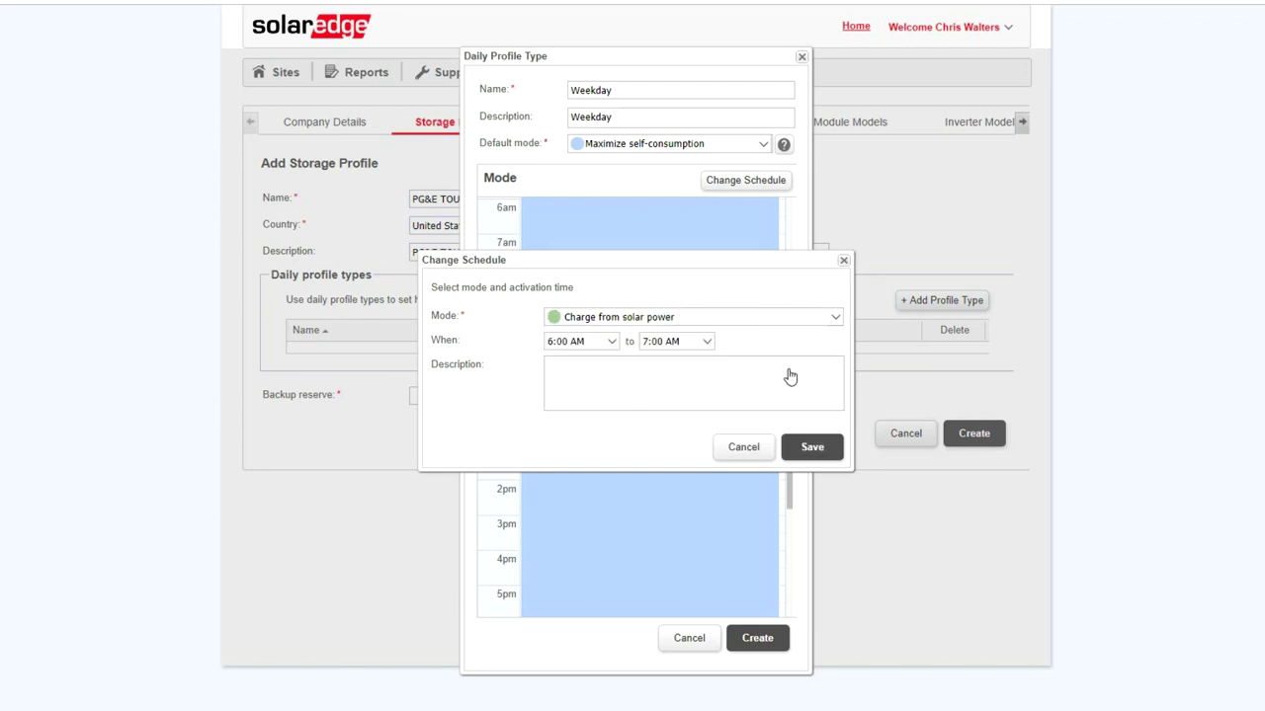
{"action": "left_click", "coordinate": [613, 341]}
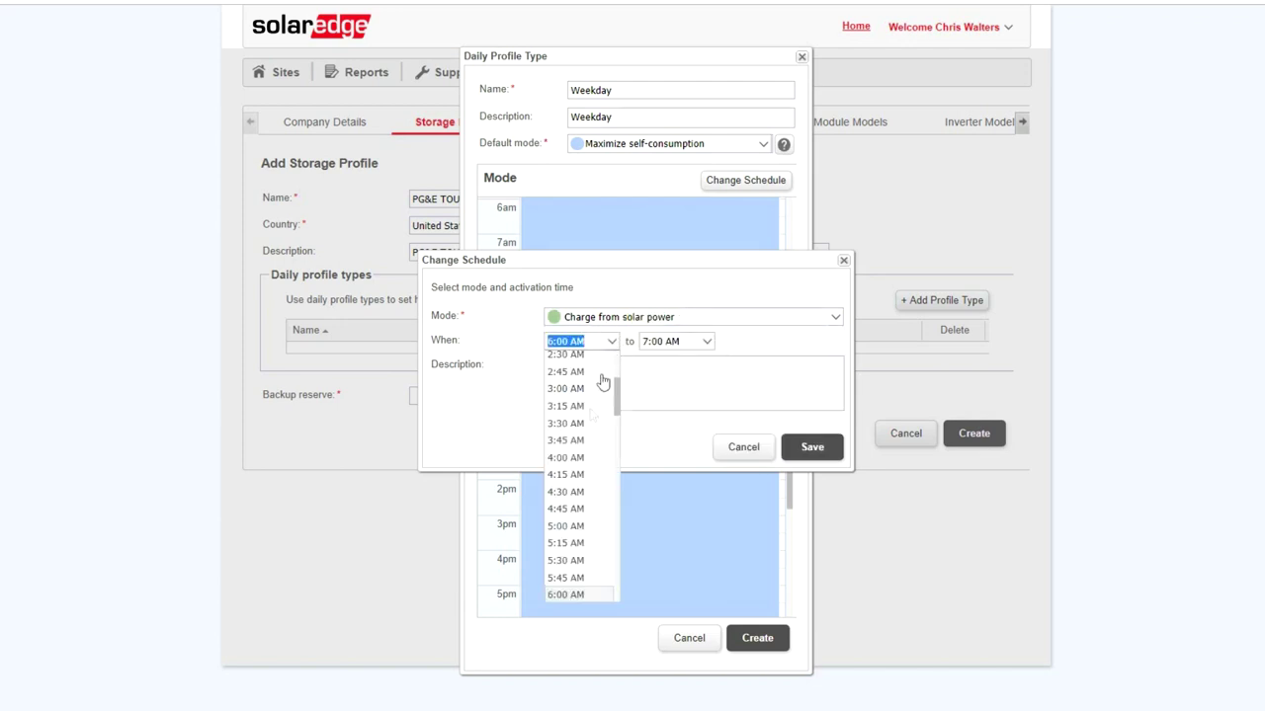
{"action": "scroll", "coordinate": [585, 460], "scroll_direction": "down", "scroll_amount": 3}
{"action": "scroll", "coordinate": [585, 458], "scroll_direction": "down", "scroll_amount": 4}
{"action": "scroll", "coordinate": [587, 457], "scroll_direction": "down", "scroll_amount": 3}
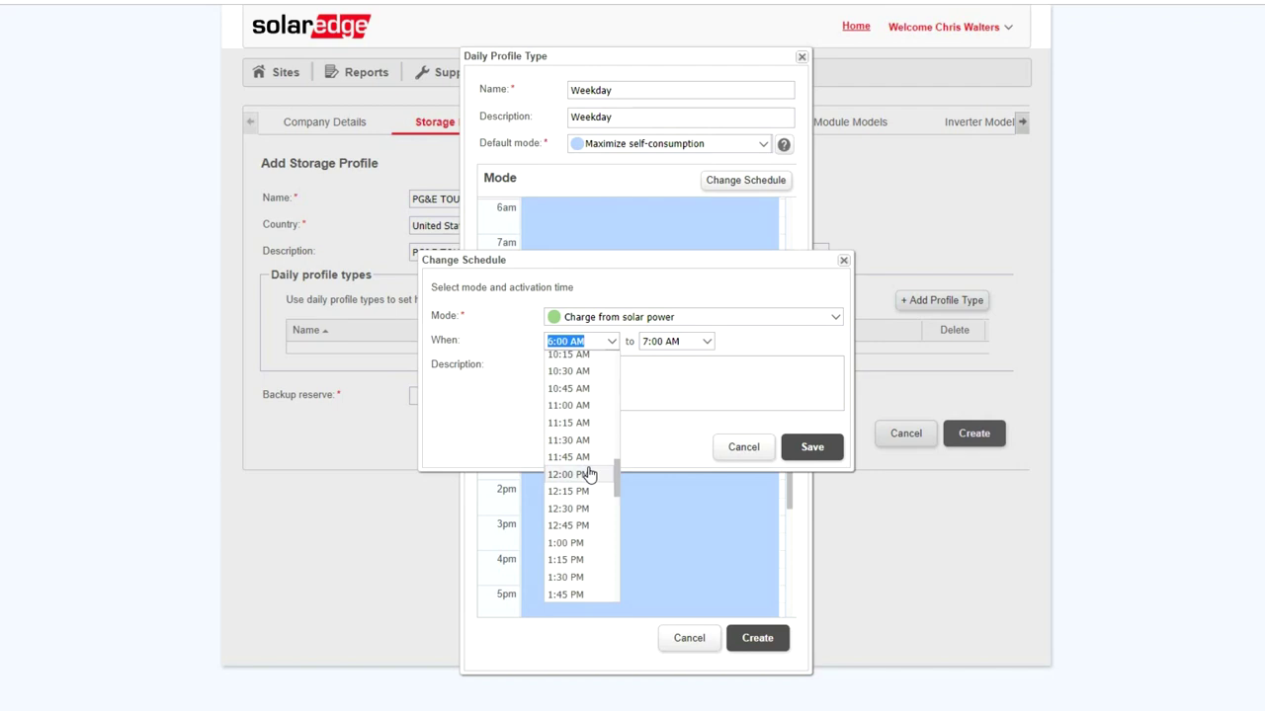
{"action": "left_click", "coordinate": [587, 474]}
- Set the charging period's end time to 3:00 PM, describe it as "Charge Before TOU" and save it
{"action": "left_click", "coordinate": [706, 343]}
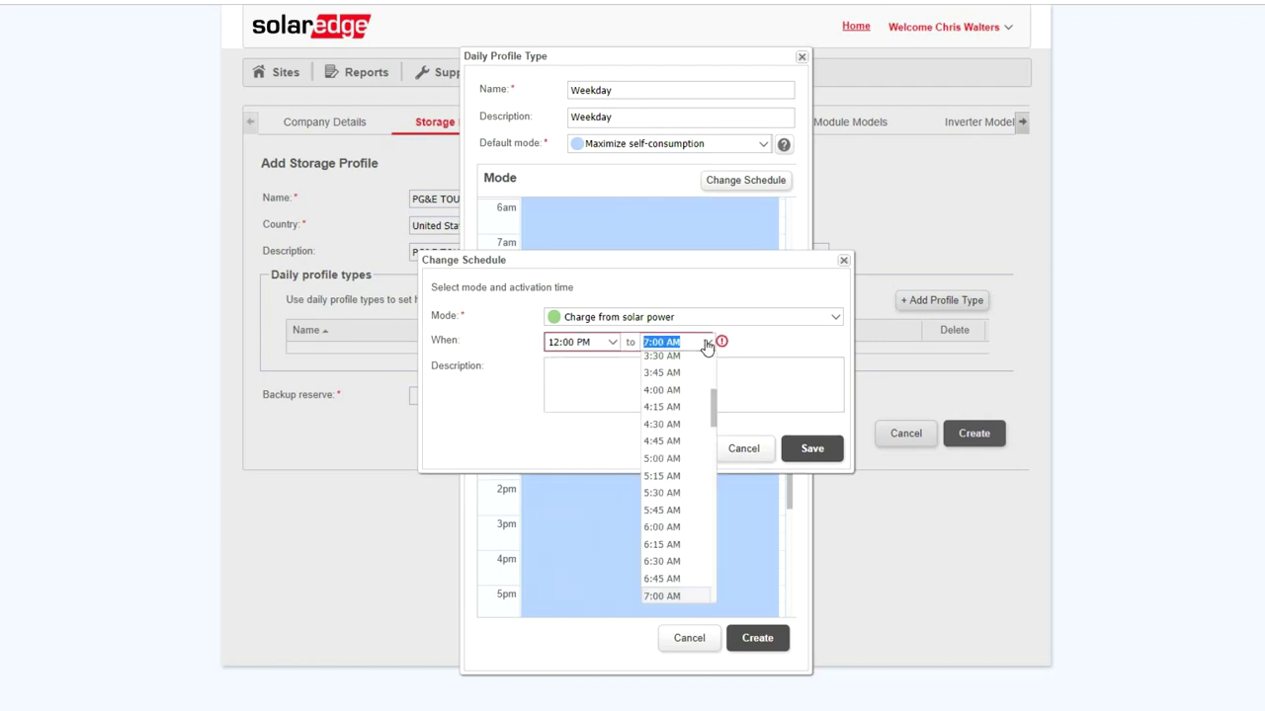
{"action": "scroll", "coordinate": [689, 379], "scroll_direction": "down", "scroll_amount": 3}
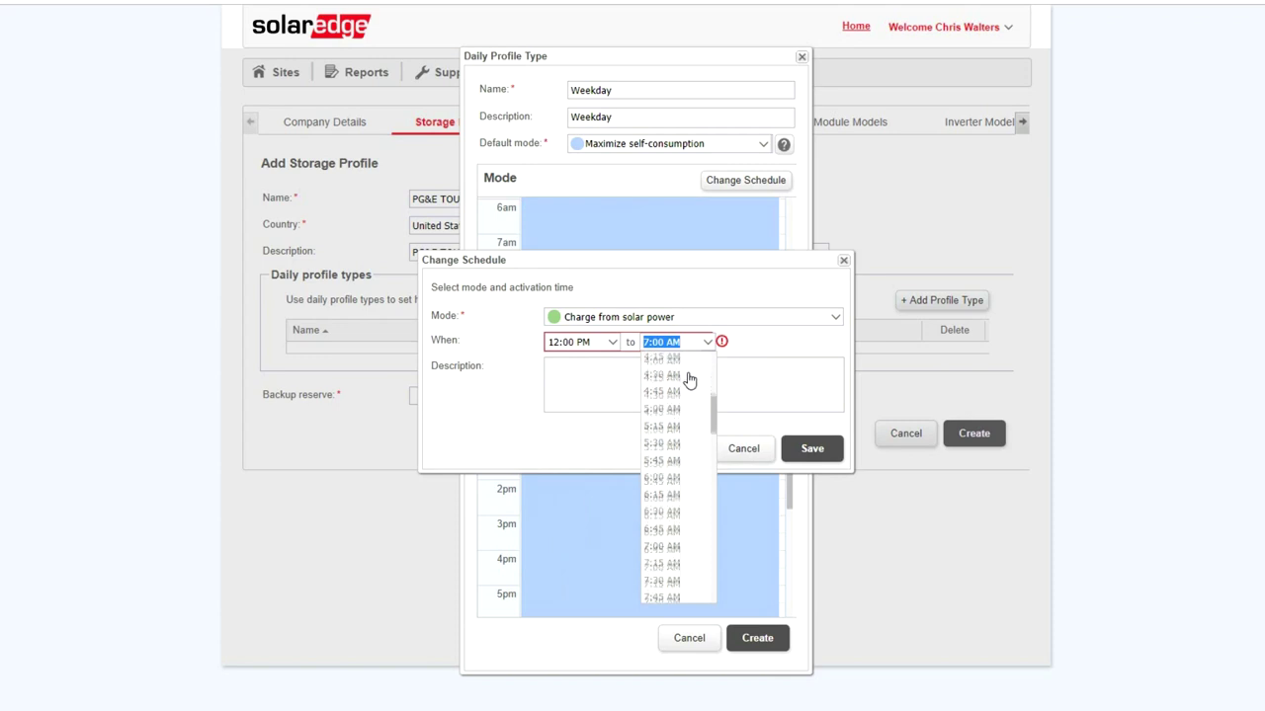
{"action": "scroll", "coordinate": [688, 379], "scroll_direction": "down", "scroll_amount": 6}
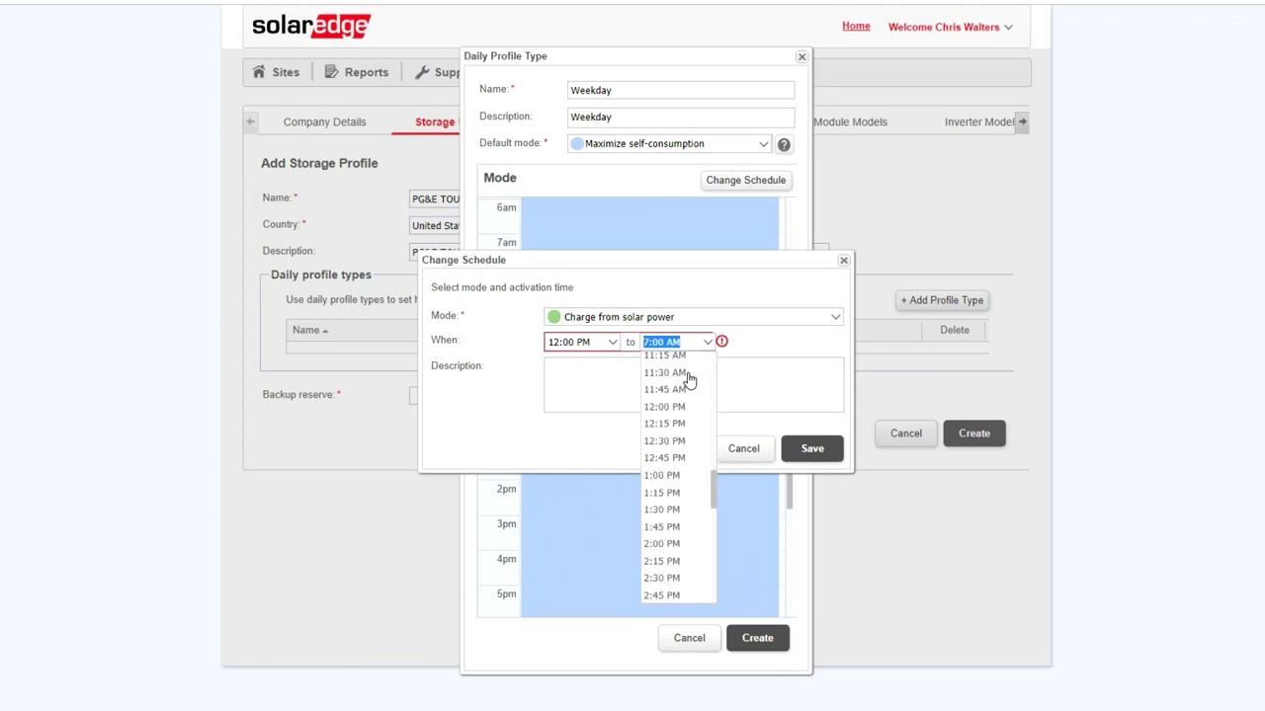
{"action": "left_click", "coordinate": [667, 539]}
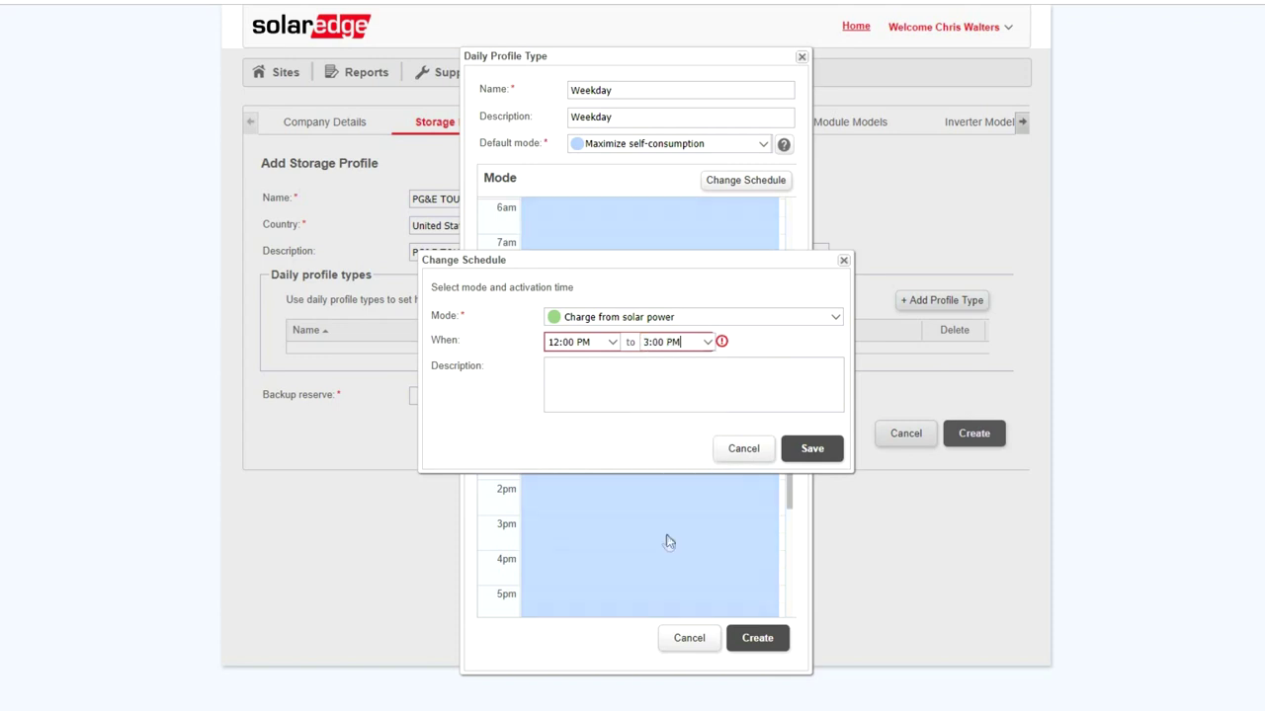
{"action": "left_click", "coordinate": [769, 393]}
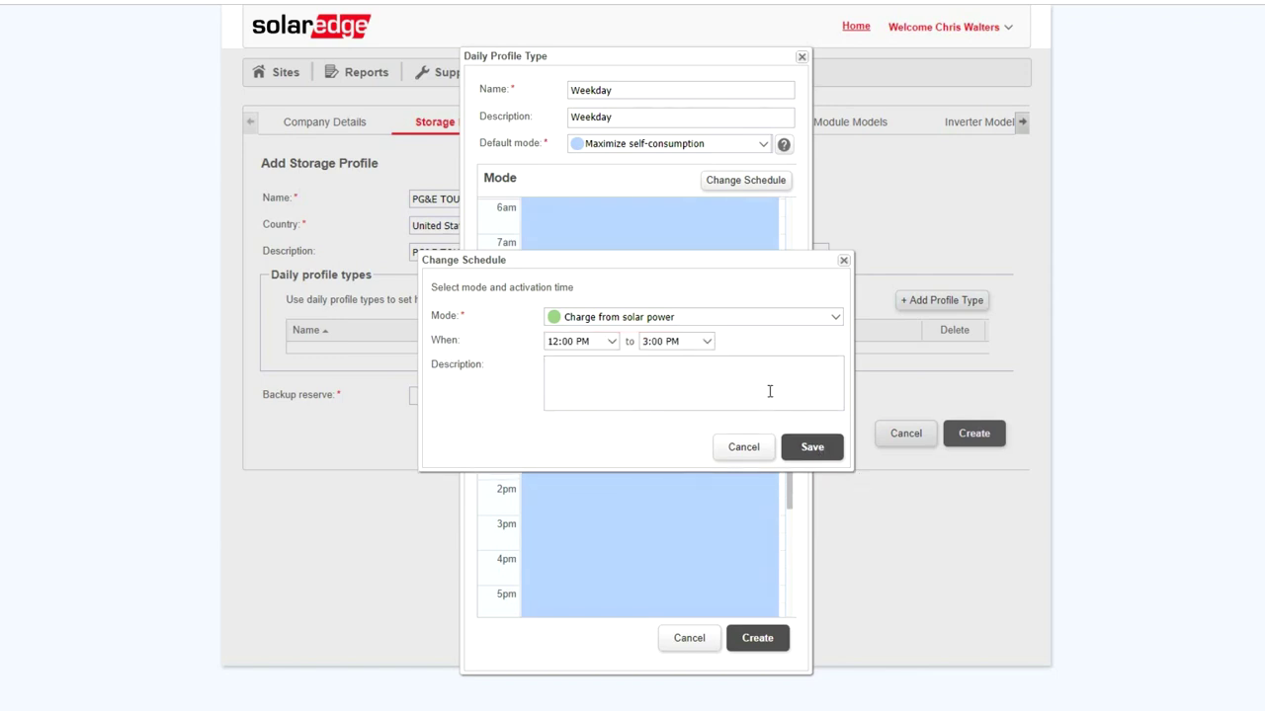
{"action": "type", "text": "Charge Before TOU"}
{"action": "left_click", "coordinate": [813, 448]}
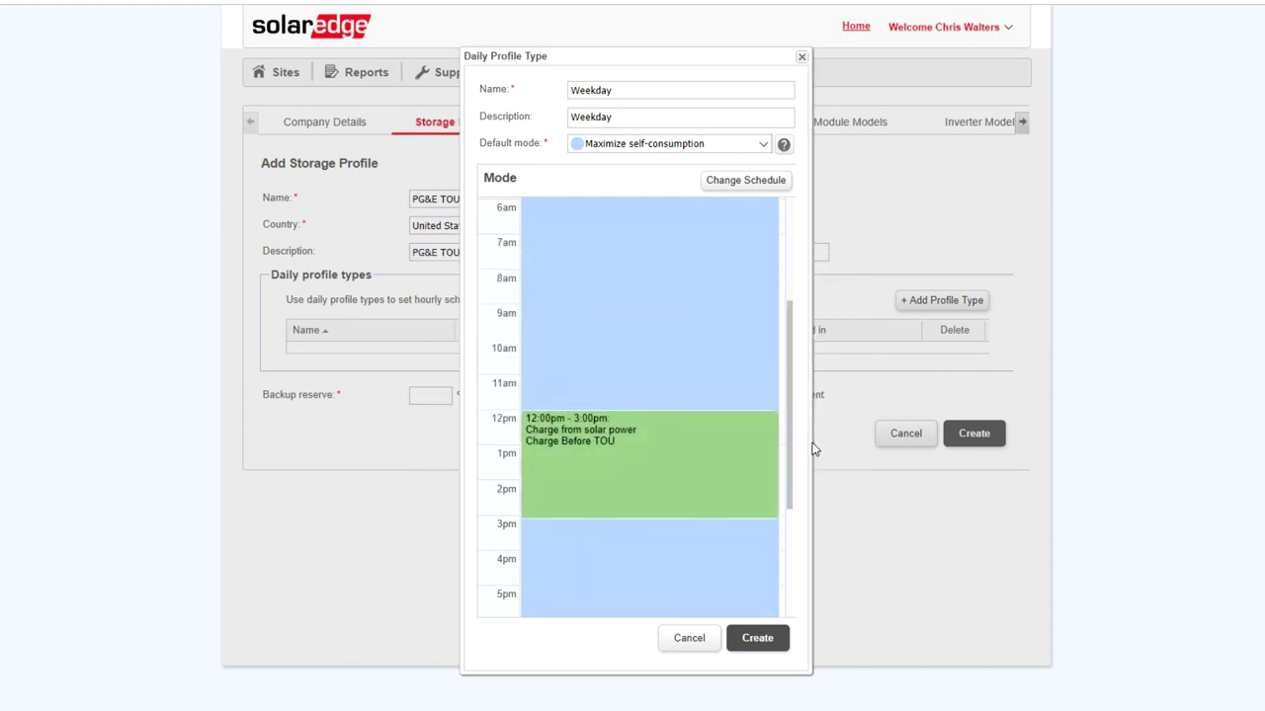
- Start a second schedule period from 3:00 PM to 8:00 PM with mode Discharge to minimize import
{"action": "left_click", "coordinate": [624, 537]}
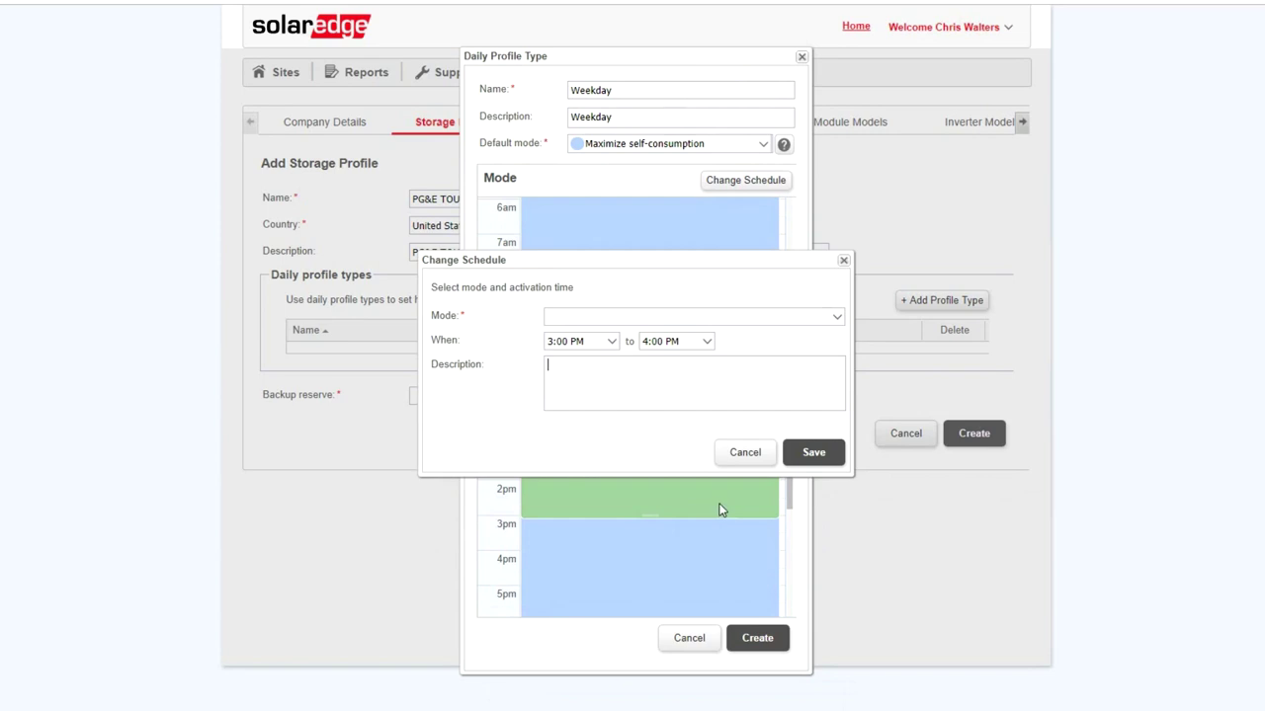
{"action": "left_click", "coordinate": [836, 316]}
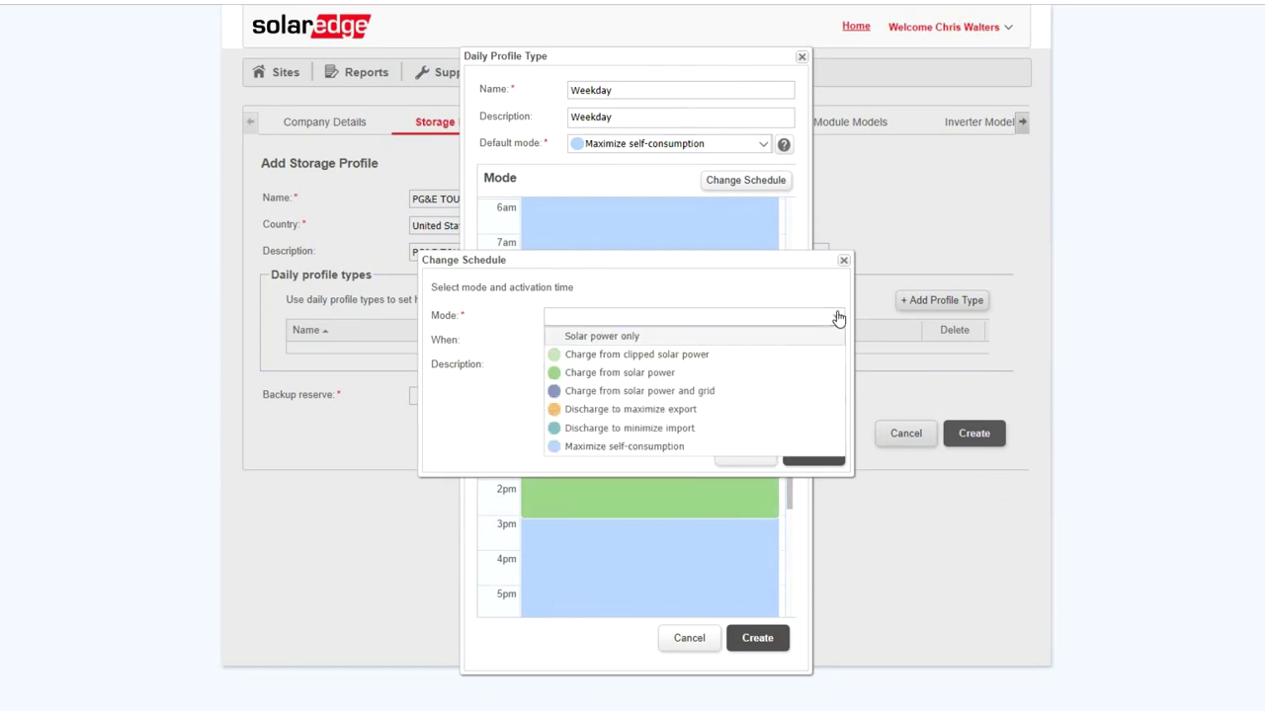
{"action": "left_click", "coordinate": [776, 429]}
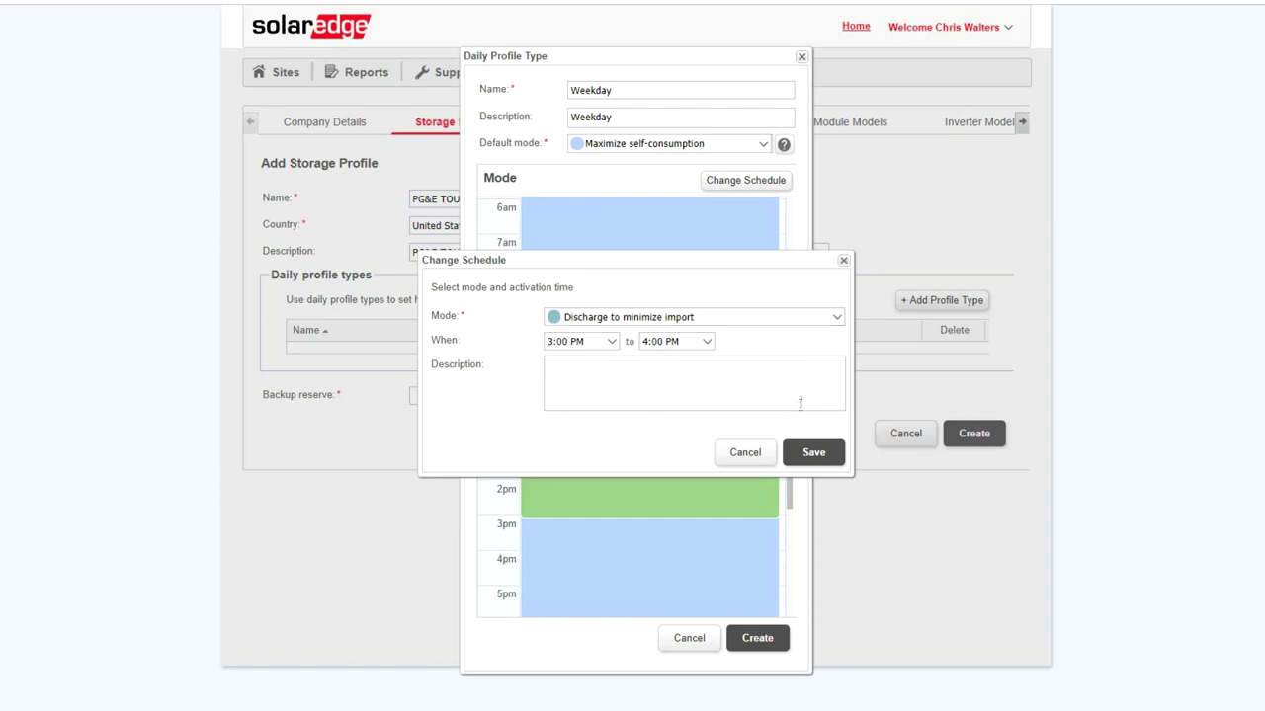
{"action": "left_click", "coordinate": [705, 343]}
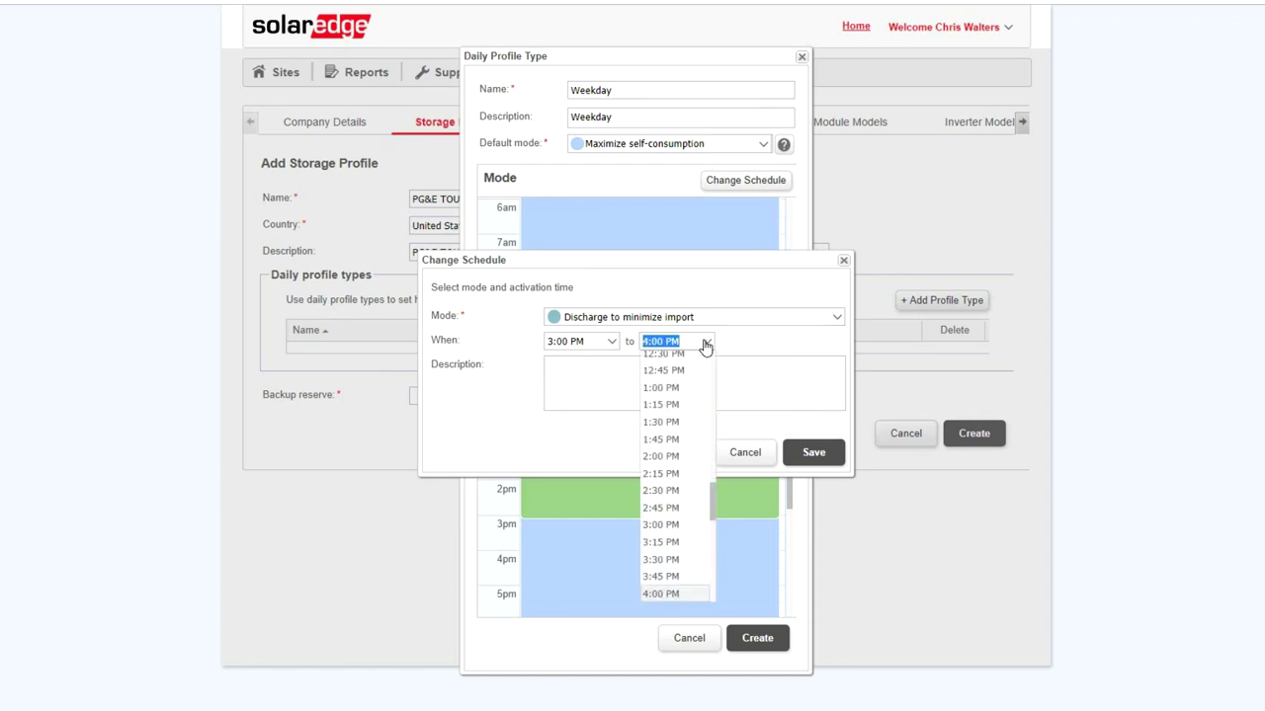
{"action": "scroll", "coordinate": [692, 516], "scroll_direction": "down", "scroll_amount": 3}
{"action": "scroll", "coordinate": [689, 517], "scroll_direction": "down", "scroll_amount": 3}
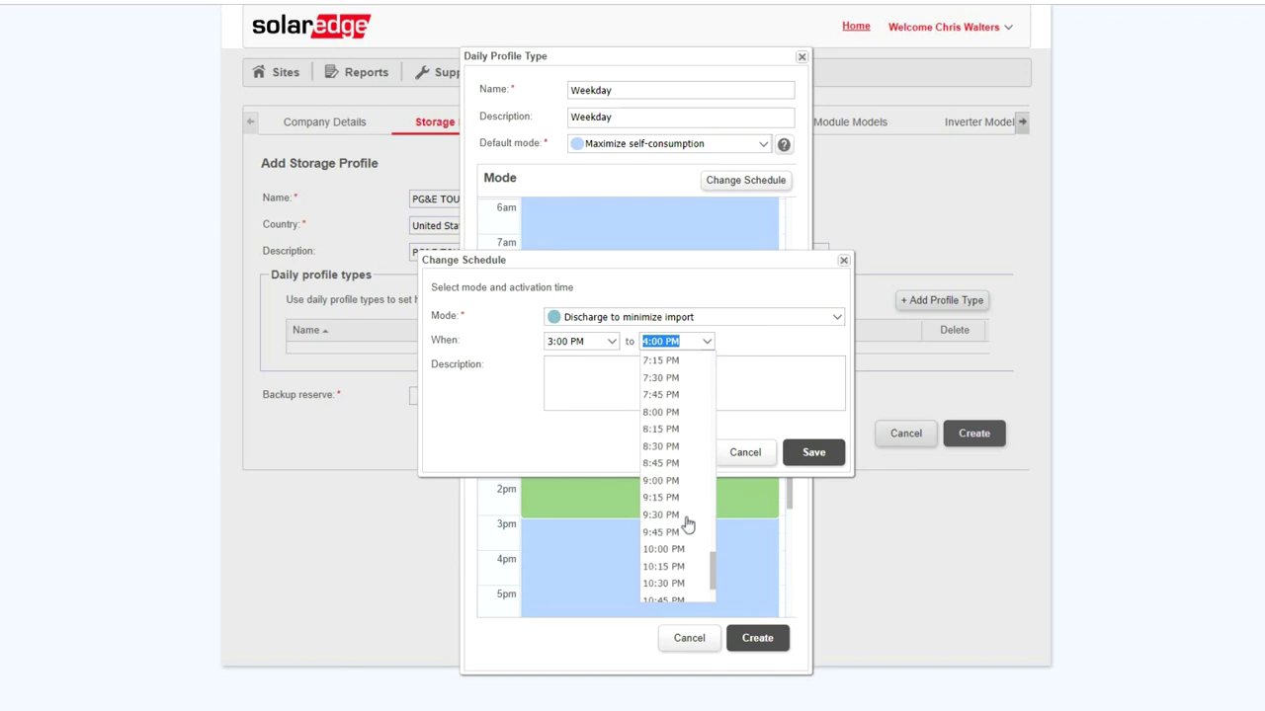
{"action": "left_click", "coordinate": [688, 415]}
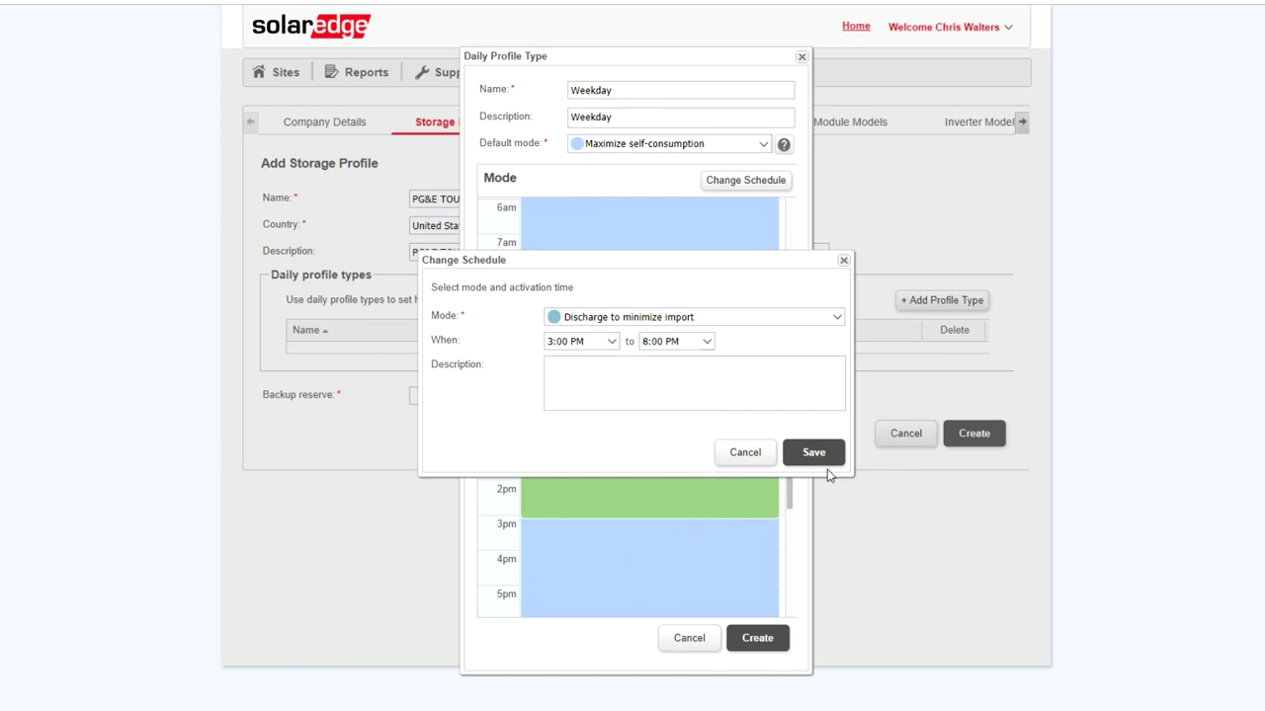
- Describe the discharge period as "TOU" and save it to the Weekday schedule
{"action": "left_click", "coordinate": [759, 377]}
{"action": "type", "text": "Th"}
{"action": "key", "text": "BackSpace"}
{"action": "key", "text": "BackSpace"}
{"action": "type", "text": "TOU"}
{"action": "left_click", "coordinate": [814, 453]}
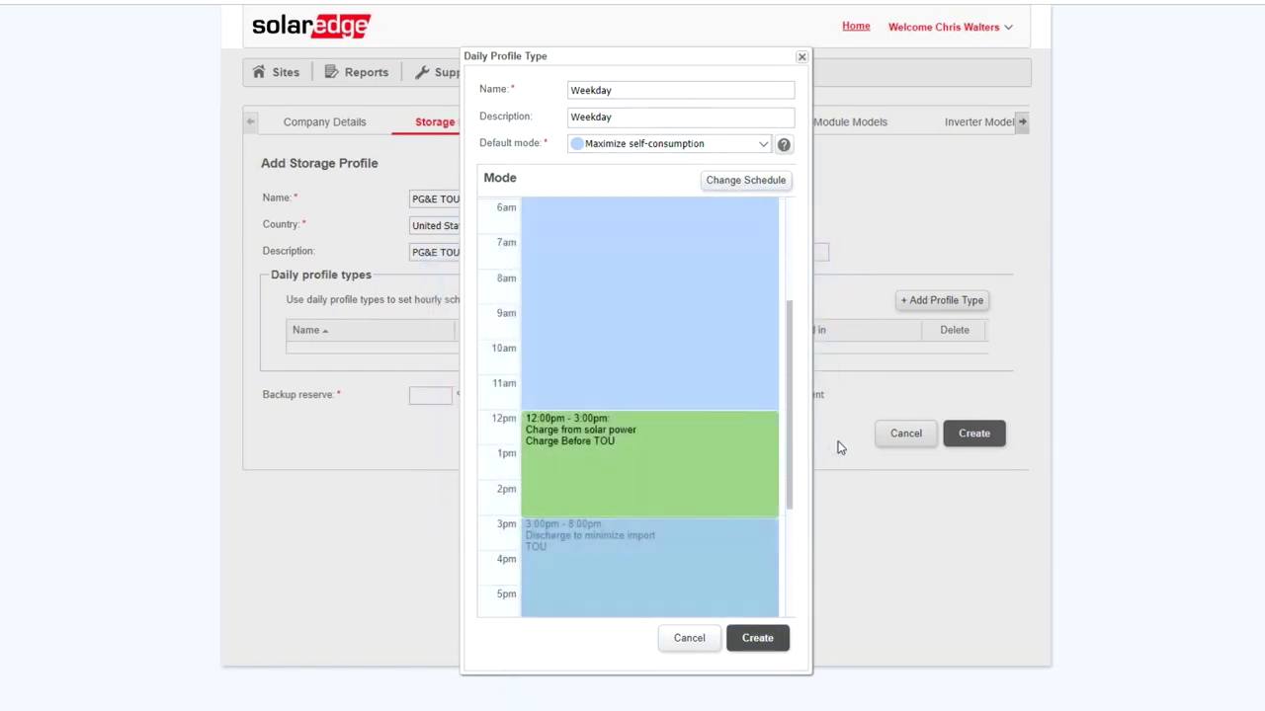
{"action": "scroll", "coordinate": [746, 510], "scroll_direction": "down", "scroll_amount": 3}
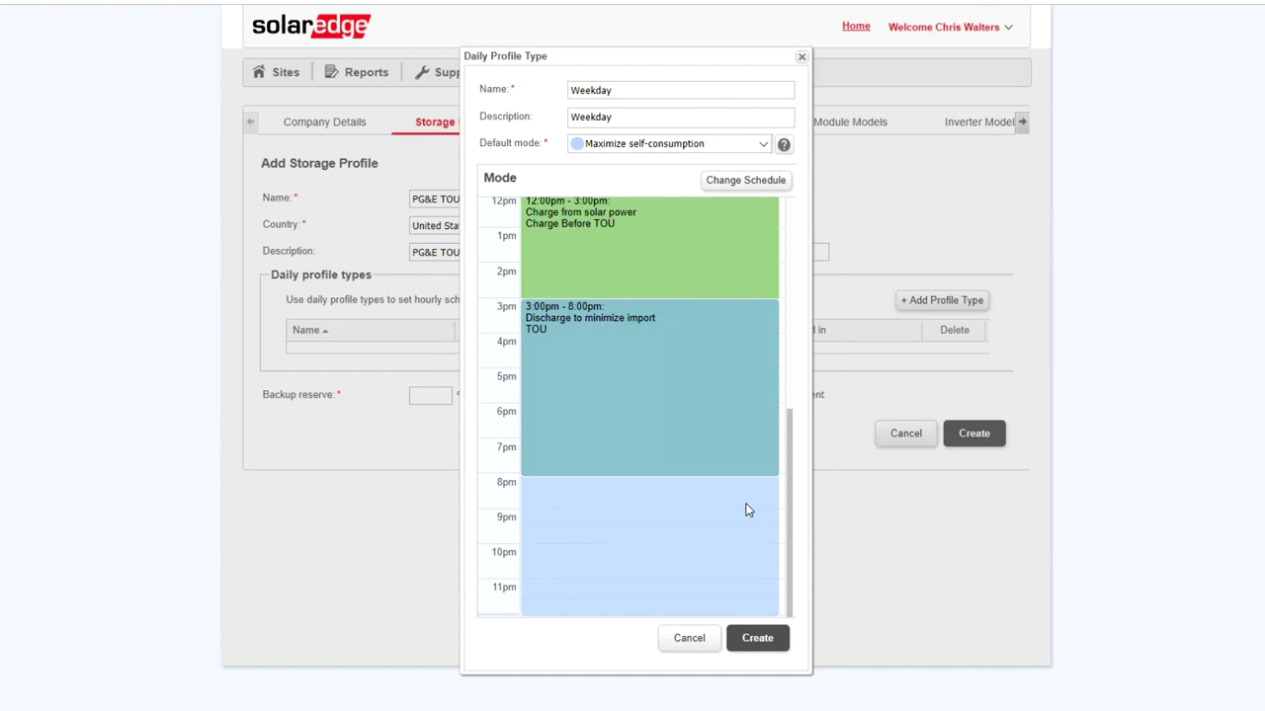
{"action": "left_click", "coordinate": [759, 508]}
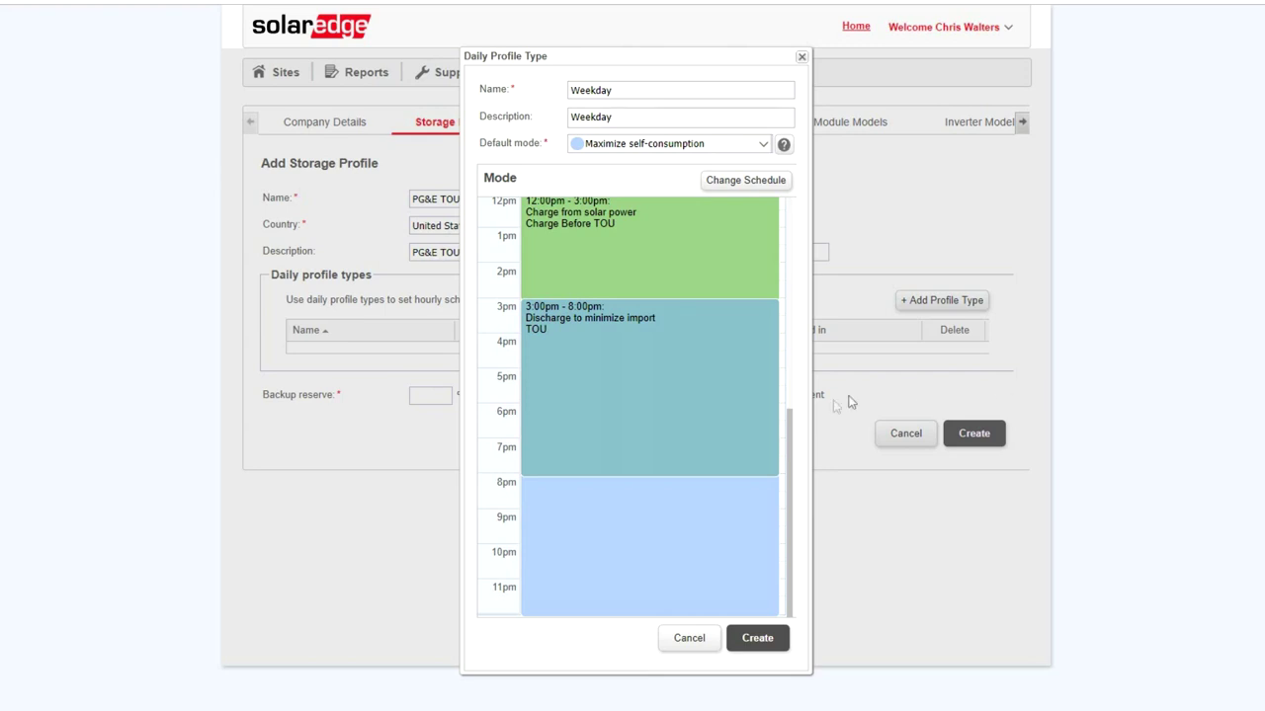
{"action": "scroll", "coordinate": [692, 468], "scroll_direction": "up", "scroll_amount": 5}
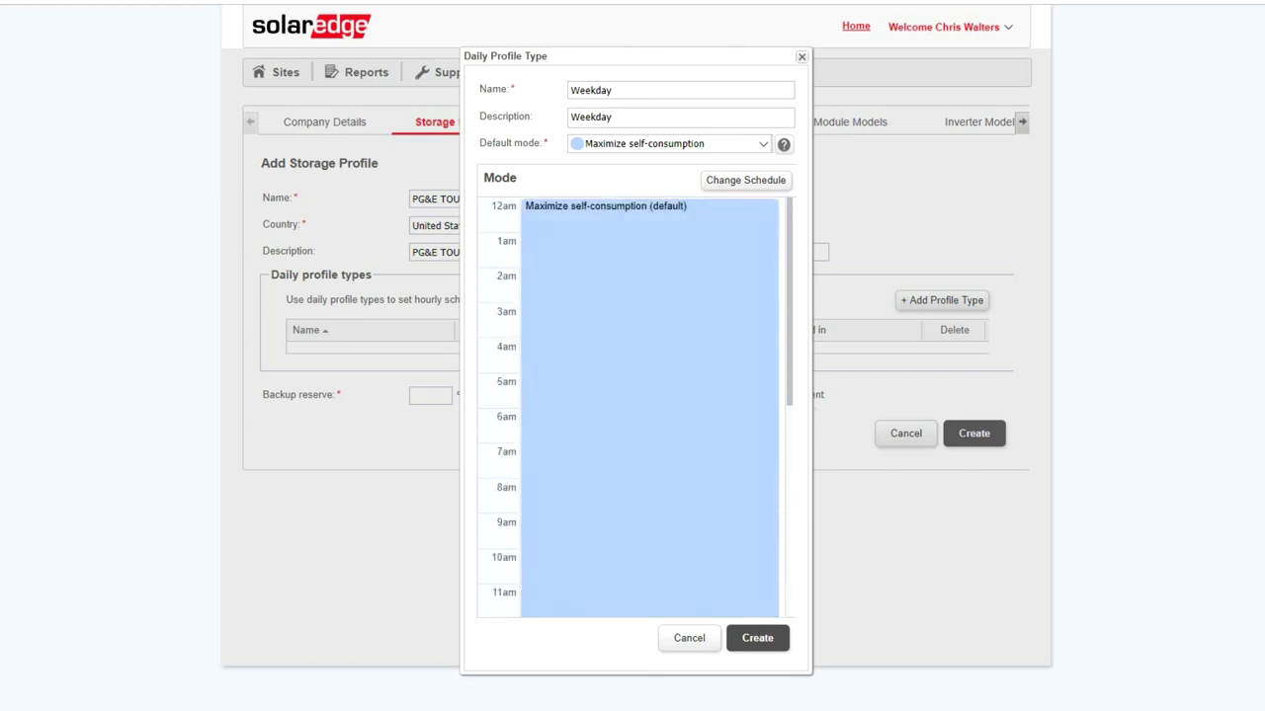
- Create the Weekday profile type and start another daily profile type with "Weekend" as its name and description
{"action": "left_click", "coordinate": [743, 644]}
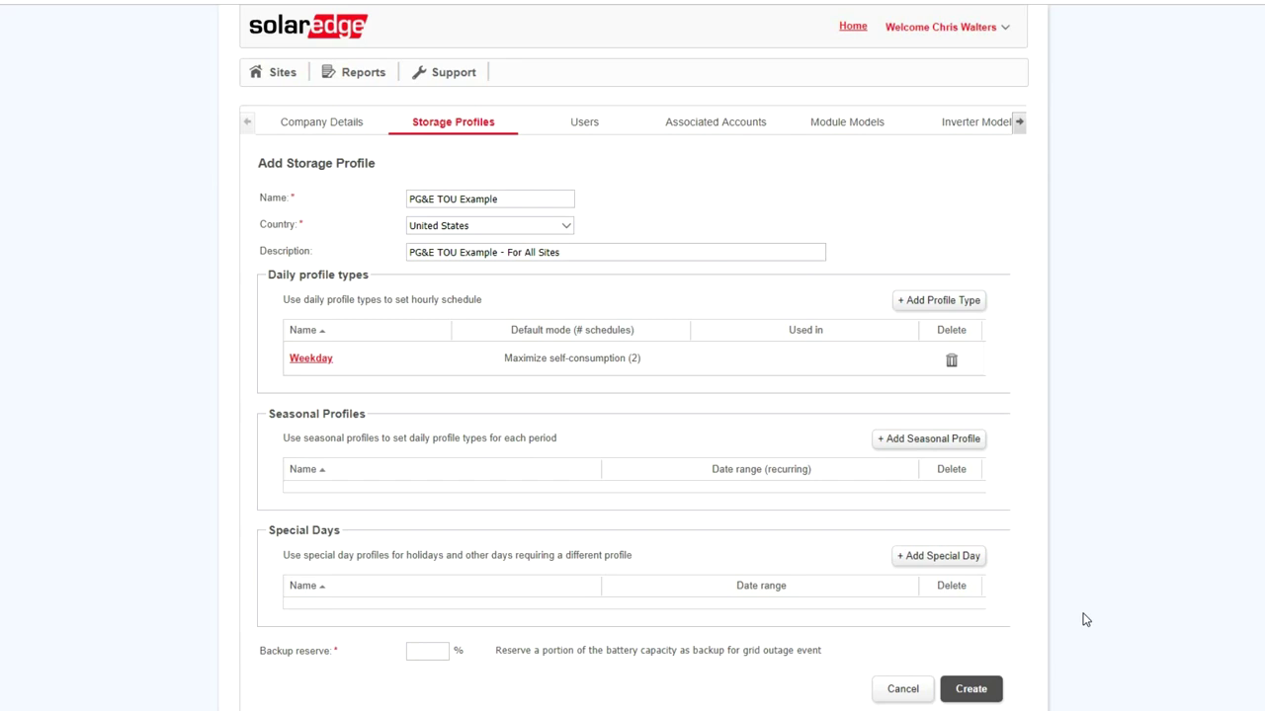
{"action": "left_click", "coordinate": [945, 303]}
{"action": "left_click", "coordinate": [720, 86]}
{"action": "type", "text": "Weekend"}
{"action": "left_click", "coordinate": [628, 119]}
{"action": "type", "text": "Weekd"}
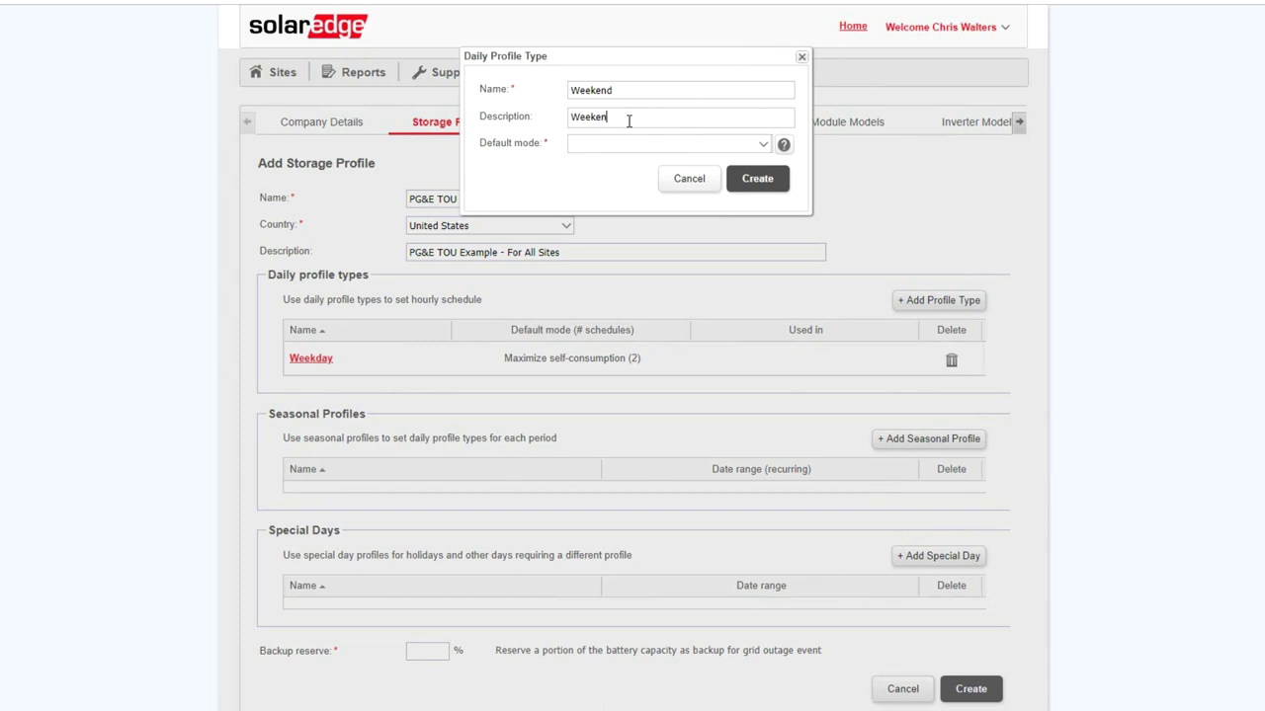
- Set the Weekend profile's default mode to Maximize self-consumption, consult the explanation of the modes and create the profile type
{"action": "left_click", "coordinate": [737, 146]}
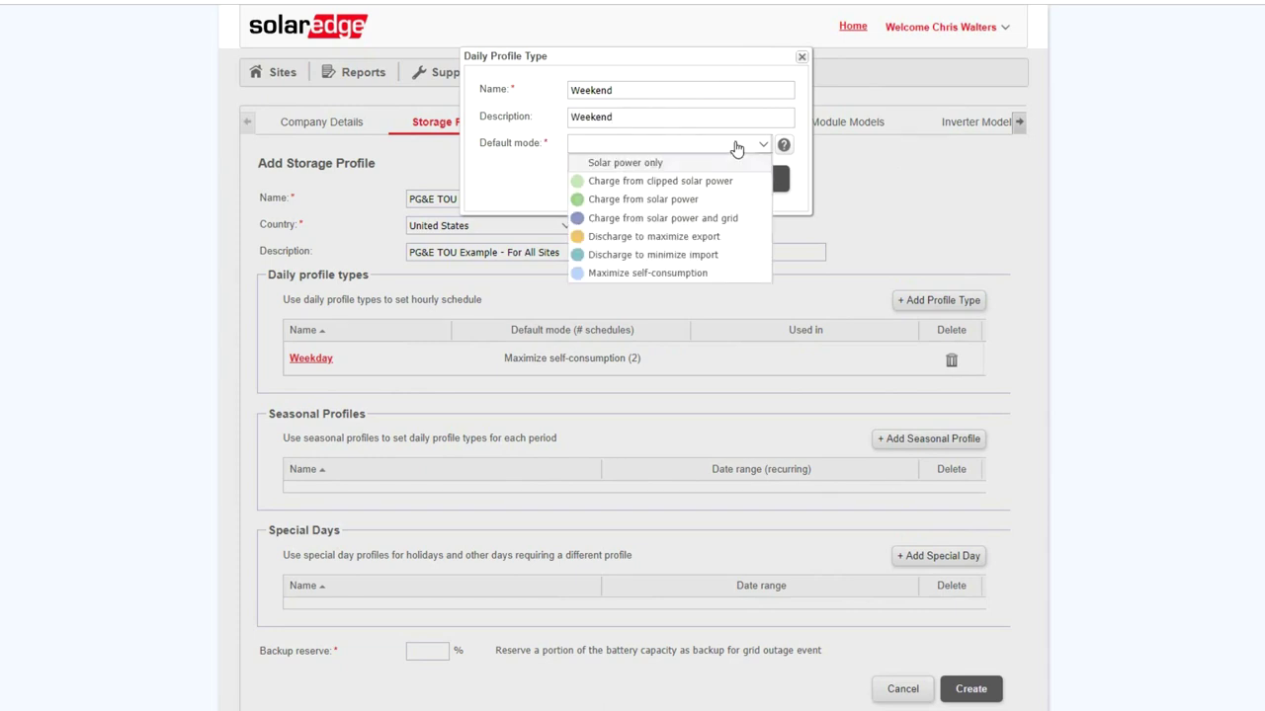
{"action": "left_click", "coordinate": [703, 274]}
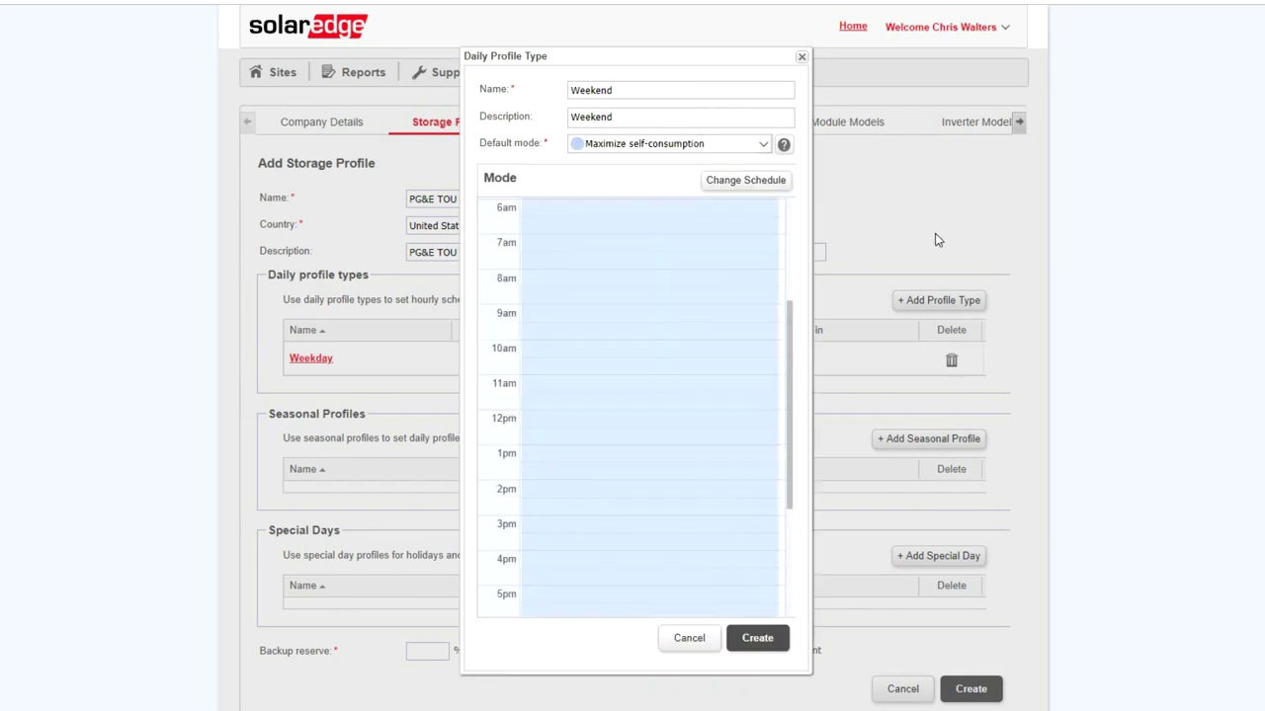
{"action": "left_click", "coordinate": [783, 145]}
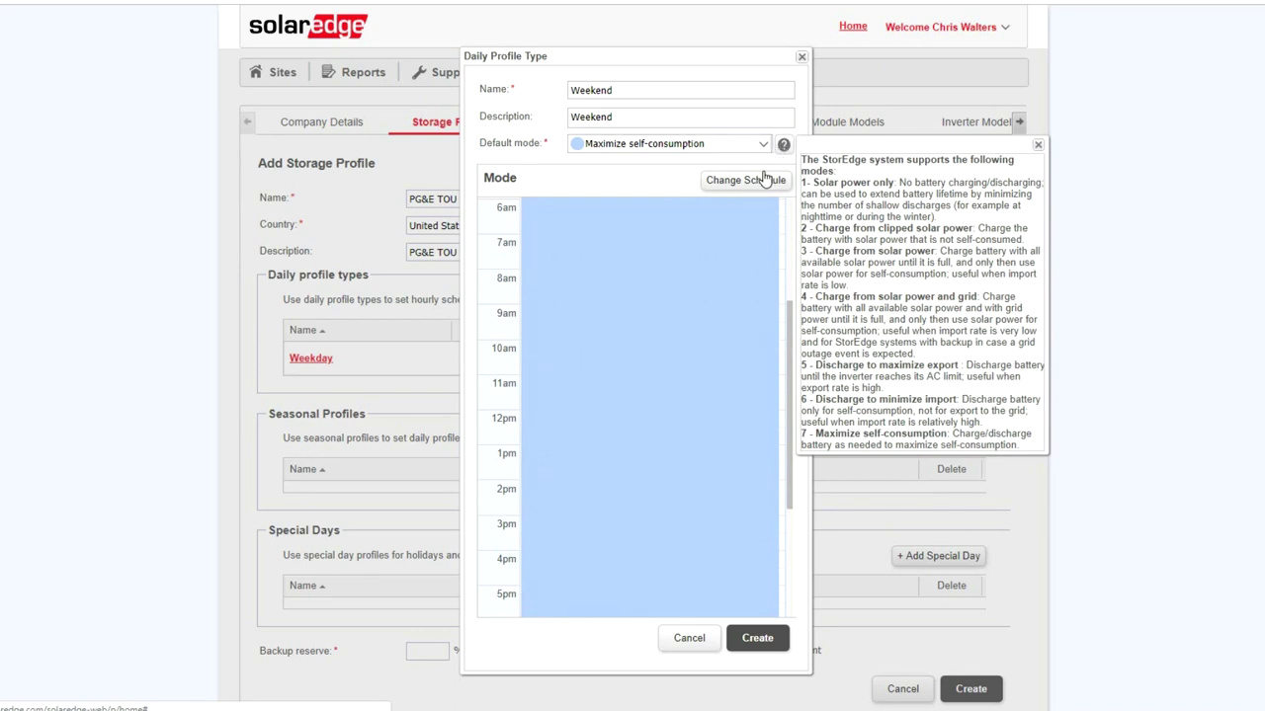
{"action": "left_click", "coordinate": [758, 638]}
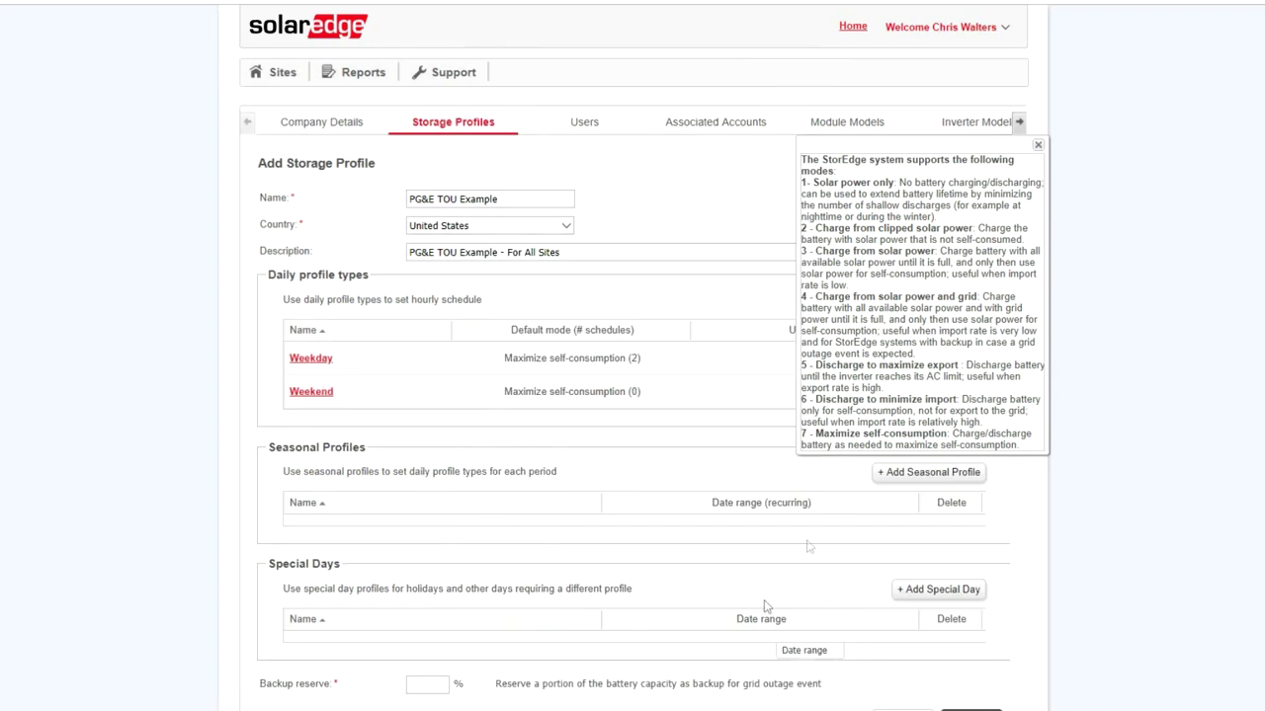
{"action": "left_click", "coordinate": [1040, 146]}
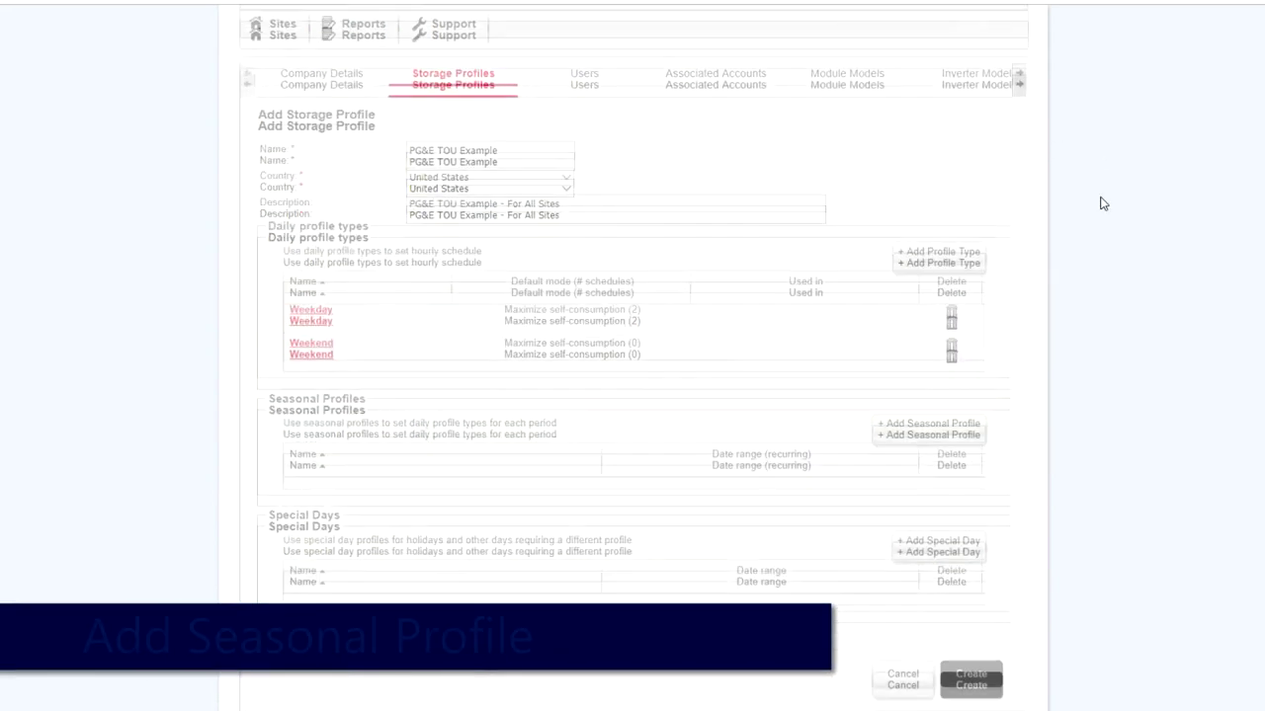
- Start a new seasonal profile with "Annual" as both its name and its description
{"action": "left_click", "coordinate": [943, 371]}
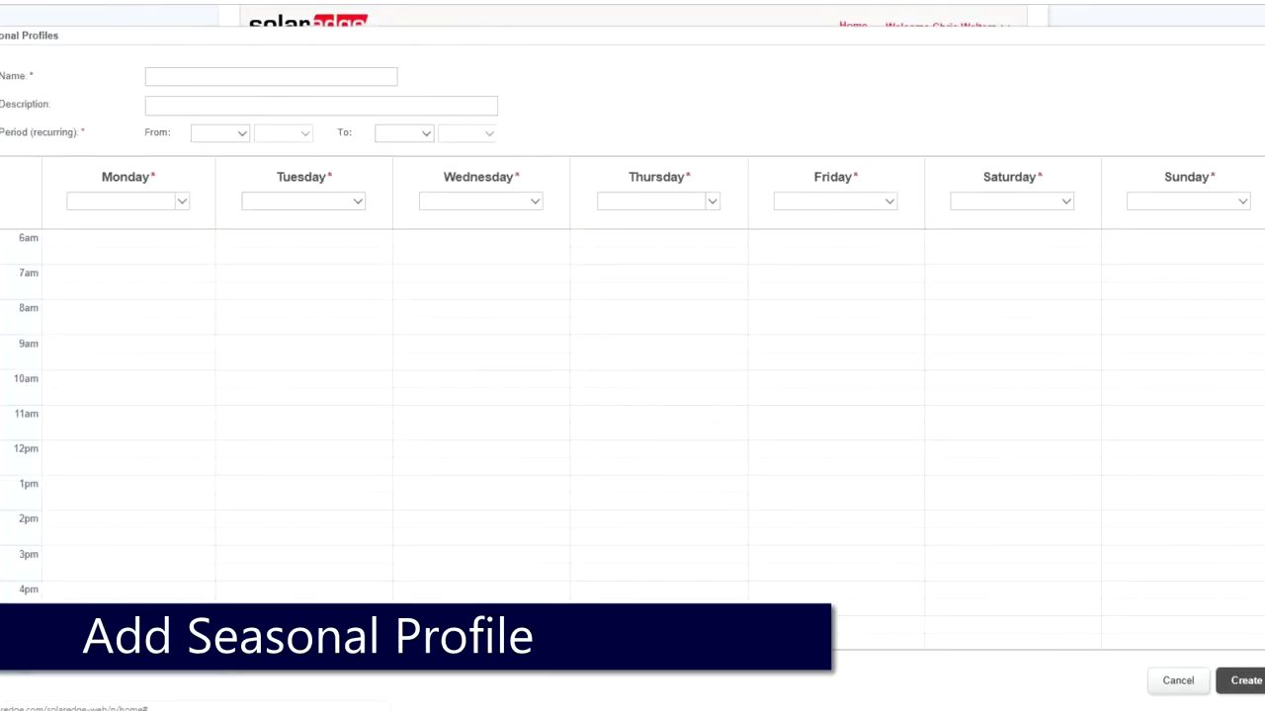
{"action": "left_click", "coordinate": [240, 76]}
{"action": "type", "text": "Annual"}
{"action": "double_click", "coordinate": [178, 77]}
{"action": "key", "text": "ctrl+c"}
{"action": "left_click", "coordinate": [230, 106]}
{"action": "key", "text": "ctrl+v"}
- Set the Annual profile's recurring period from Jan 1 to Dec 31
{"action": "left_click", "coordinate": [240, 136]}
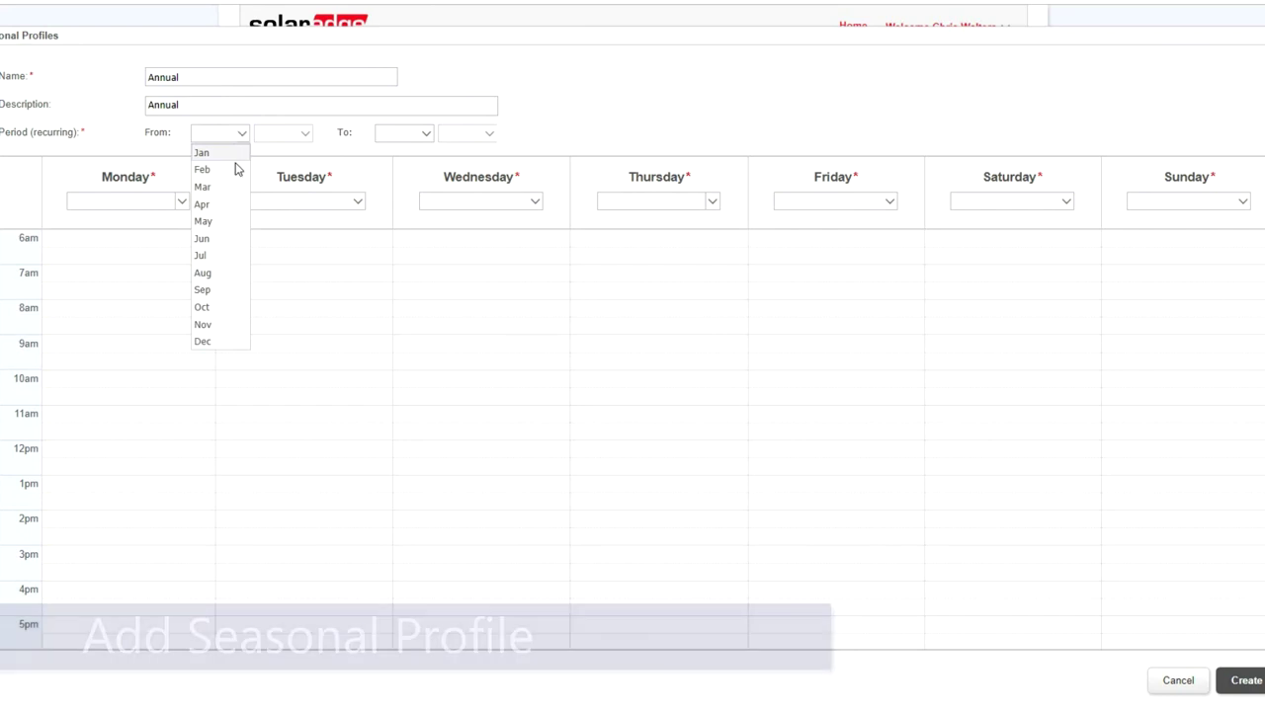
{"action": "left_click", "coordinate": [233, 154]}
{"action": "left_click", "coordinate": [301, 134]}
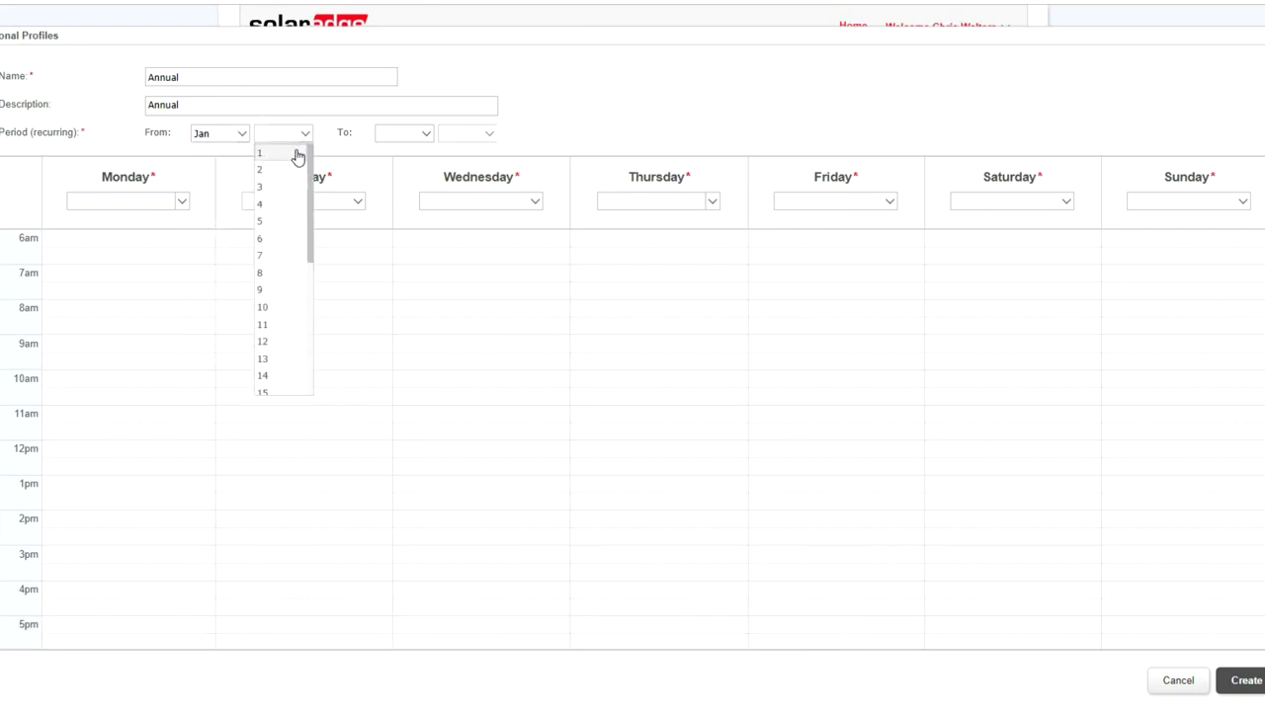
{"action": "left_click", "coordinate": [298, 154]}
{"action": "left_click", "coordinate": [426, 134]}
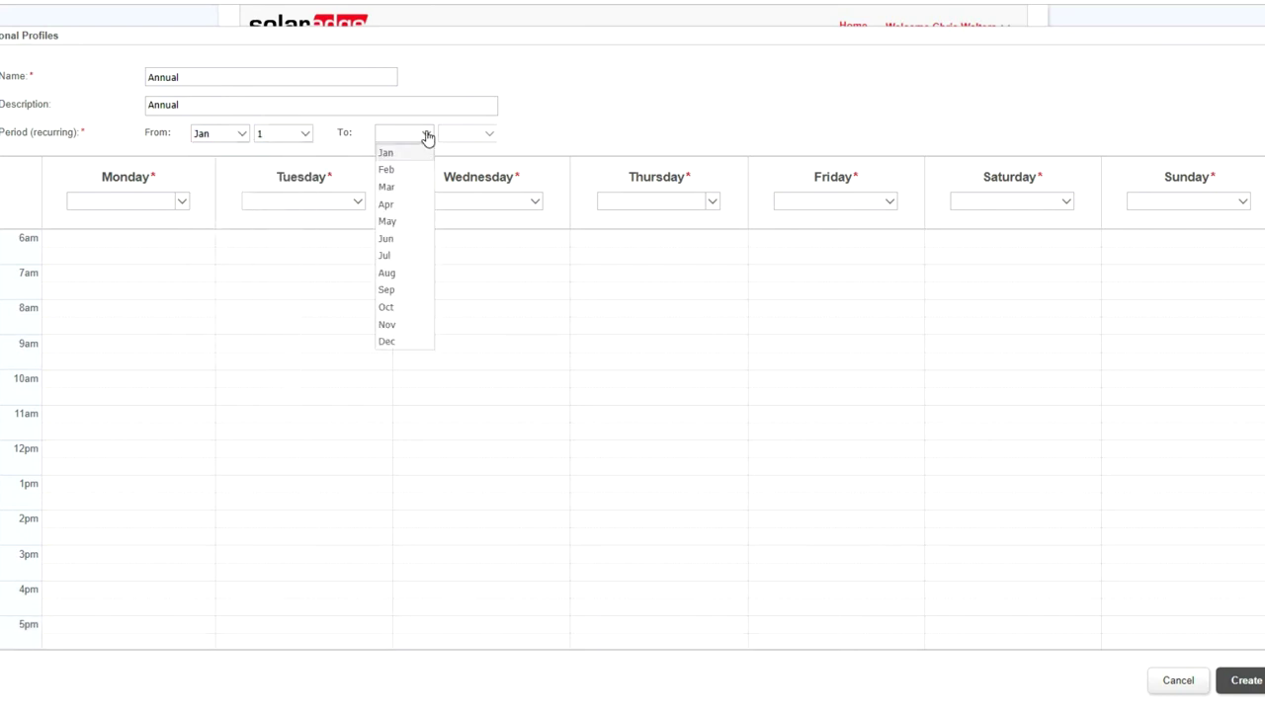
{"action": "left_click", "coordinate": [386, 342]}
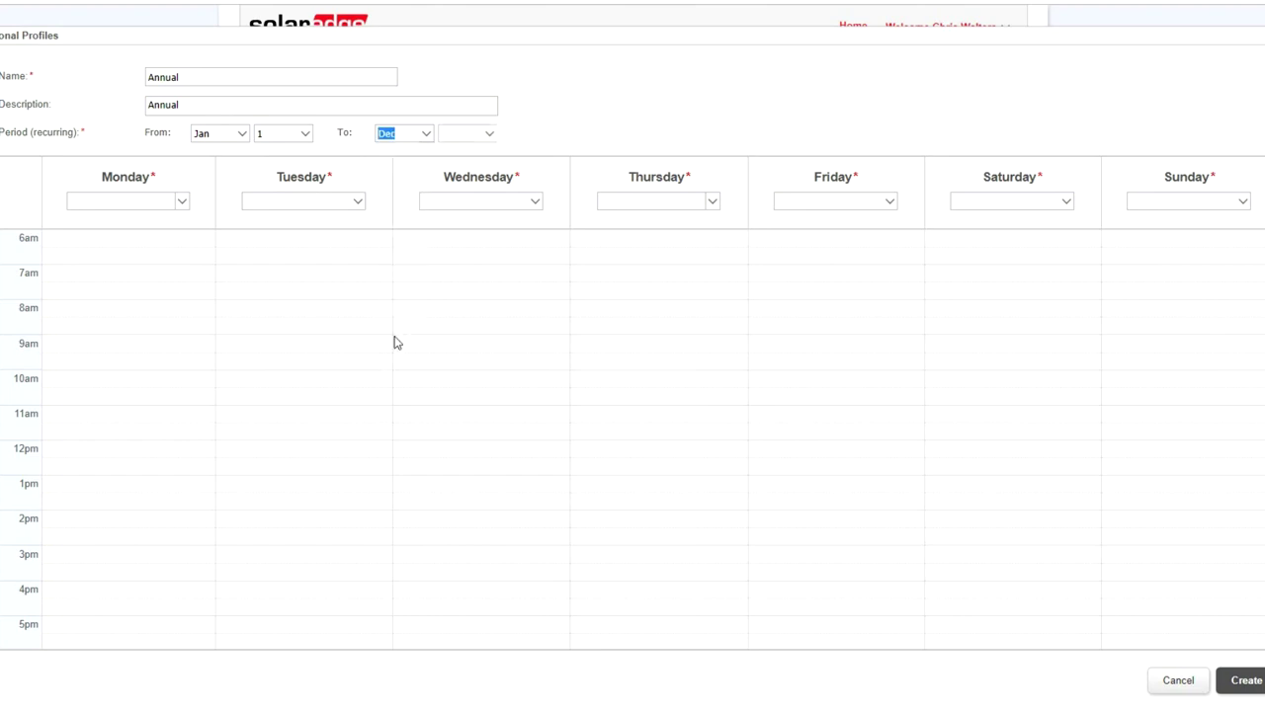
{"action": "left_click", "coordinate": [488, 139]}
{"action": "scroll", "coordinate": [460, 341], "scroll_direction": "down", "scroll_amount": 5}
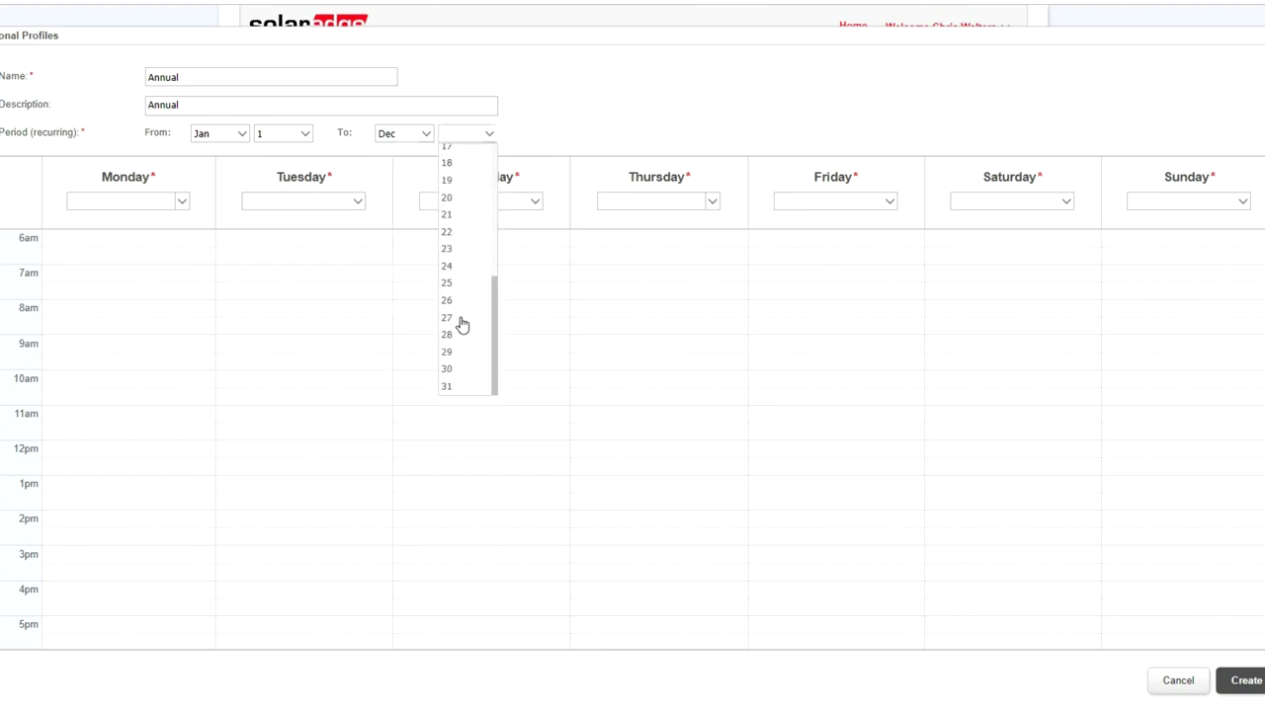
{"action": "left_click", "coordinate": [449, 386]}
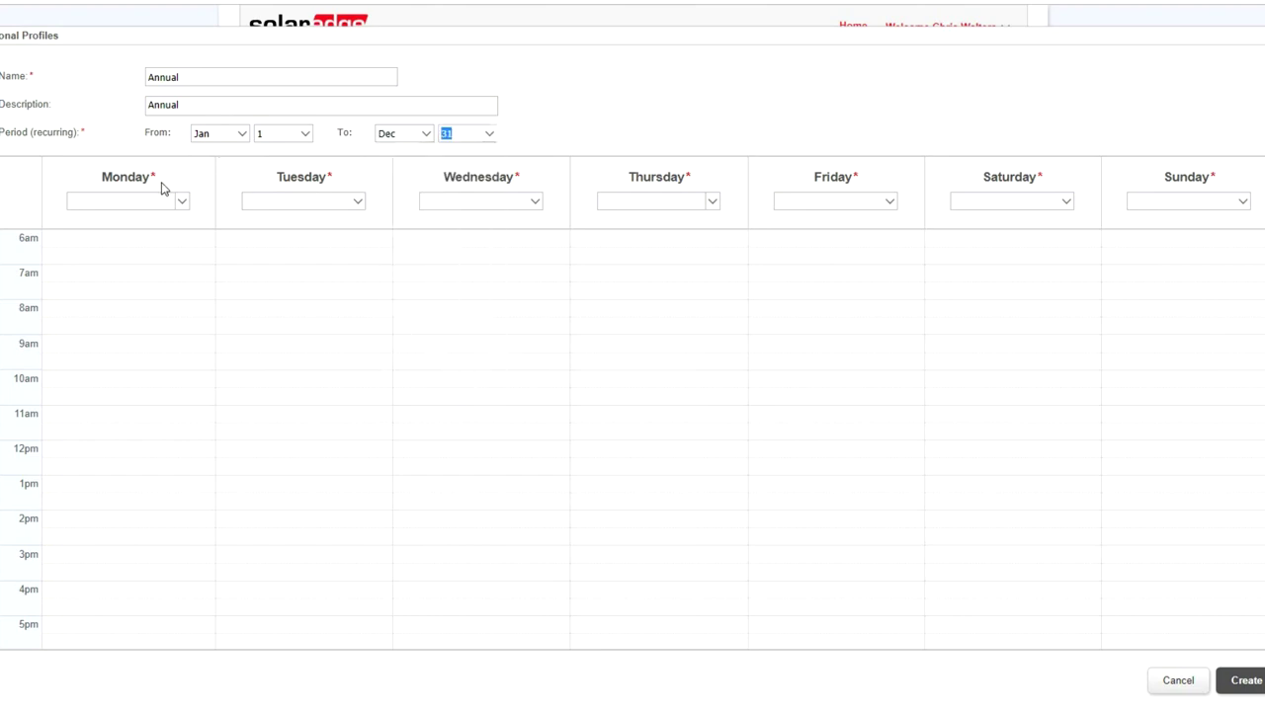
- Assign the Weekday daily profile to Monday through Friday in the Annual seasonal profile
{"action": "left_click", "coordinate": [181, 202]}
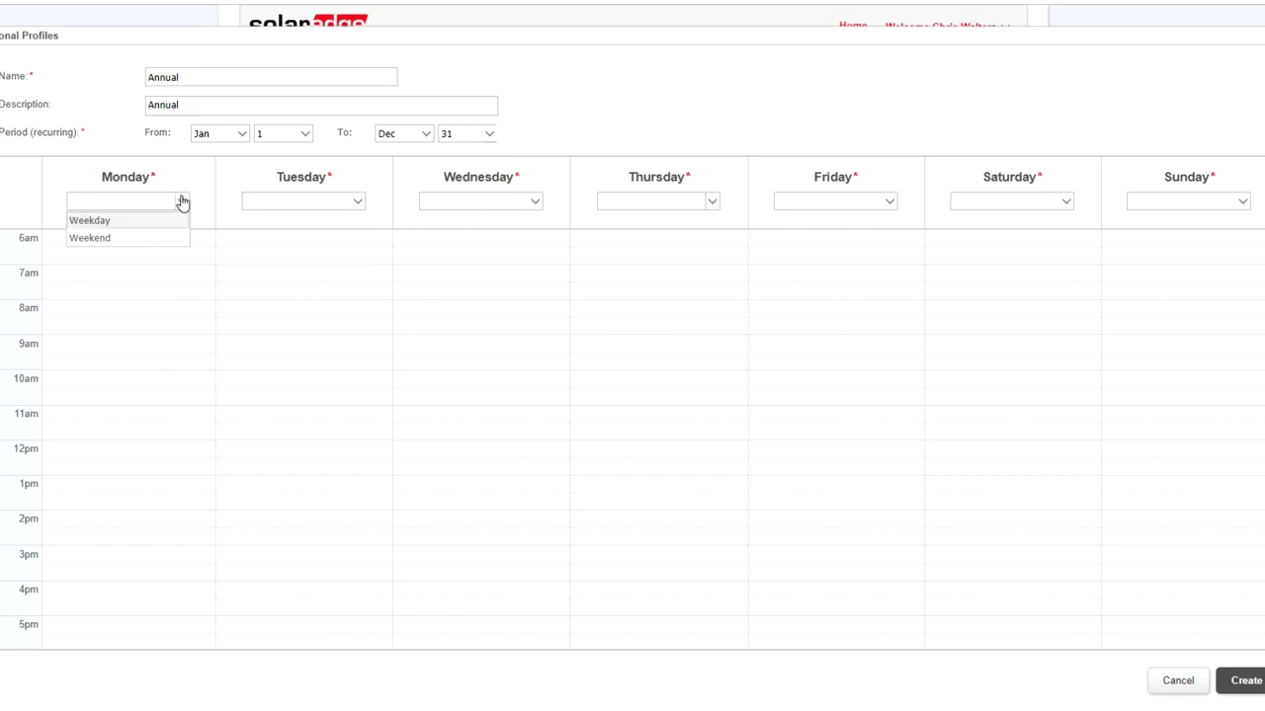
{"action": "left_click", "coordinate": [173, 222]}
{"action": "left_click", "coordinate": [357, 203]}
{"action": "left_click", "coordinate": [352, 223]}
{"action": "left_click", "coordinate": [535, 204]}
{"action": "left_click", "coordinate": [528, 222]}
{"action": "left_click", "coordinate": [712, 204]}
{"action": "left_click", "coordinate": [702, 222]}
{"action": "left_click", "coordinate": [890, 203]}
{"action": "left_click", "coordinate": [870, 220]}
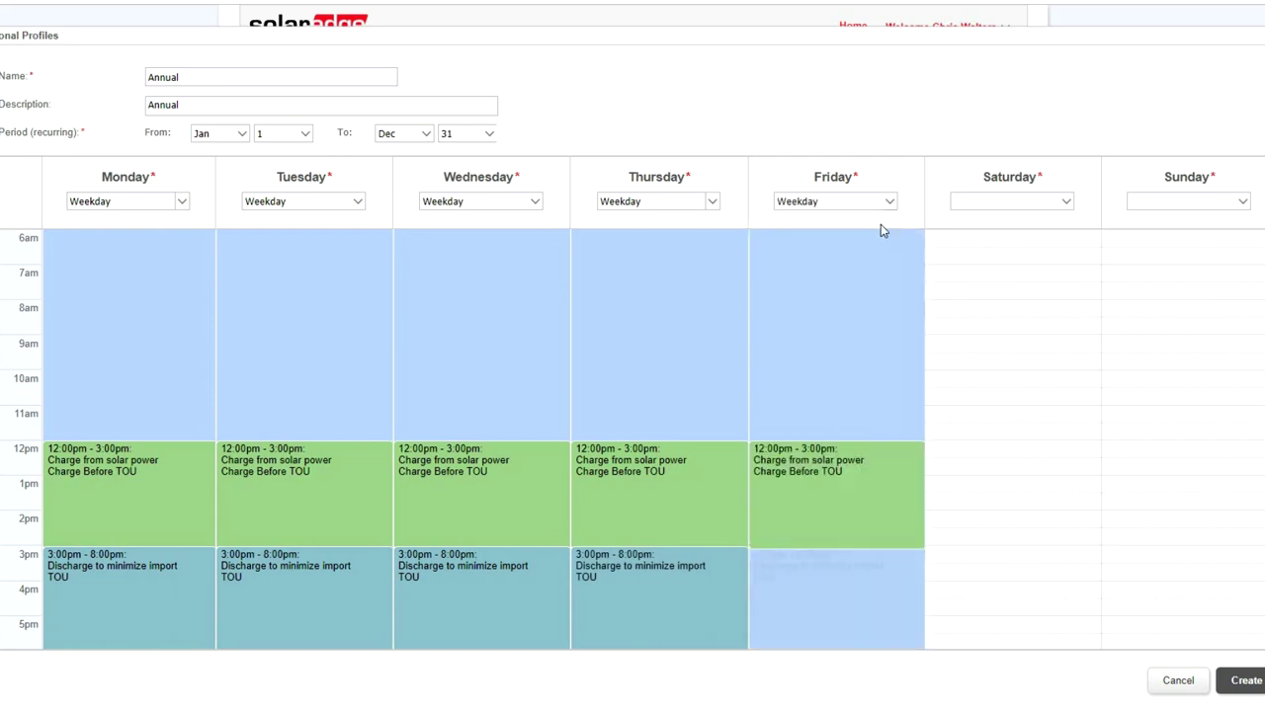
- Assign the Weekend daily profile to Saturday and Sunday and create the Annual seasonal profile
{"action": "left_click", "coordinate": [1069, 205]}
{"action": "left_click", "coordinate": [1045, 239]}
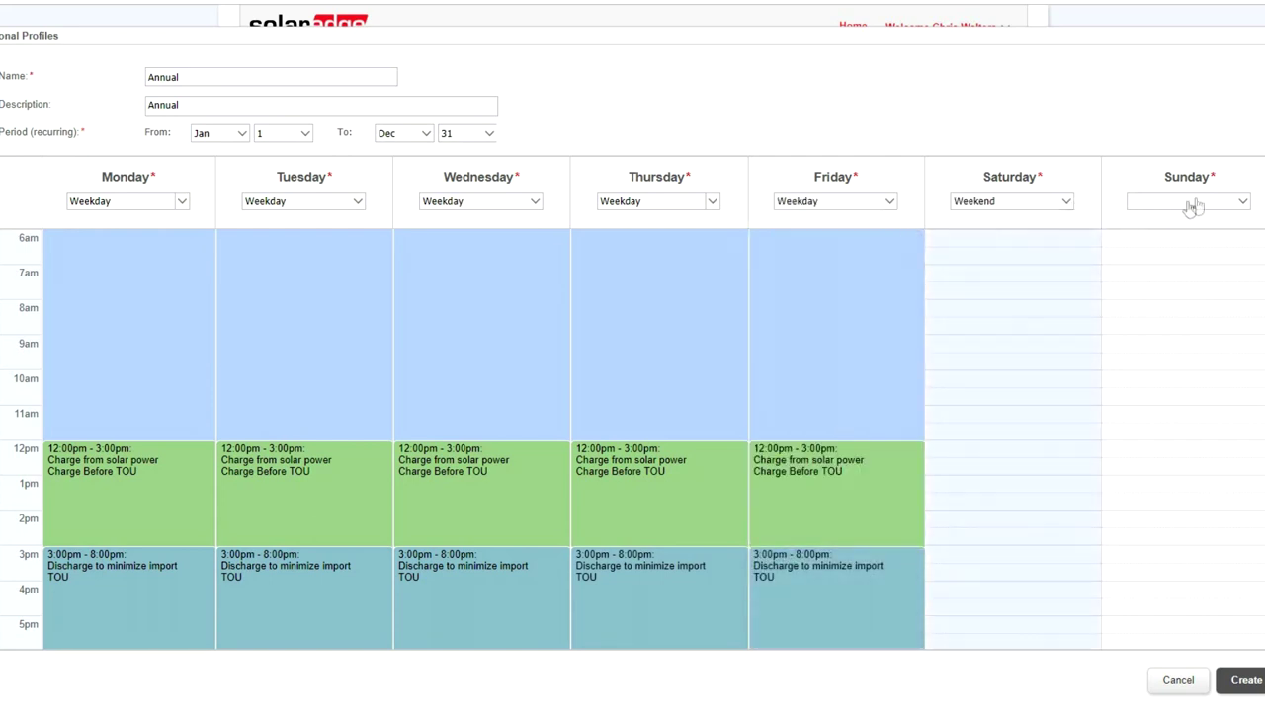
{"action": "left_click", "coordinate": [1247, 205]}
{"action": "left_click", "coordinate": [1211, 239]}
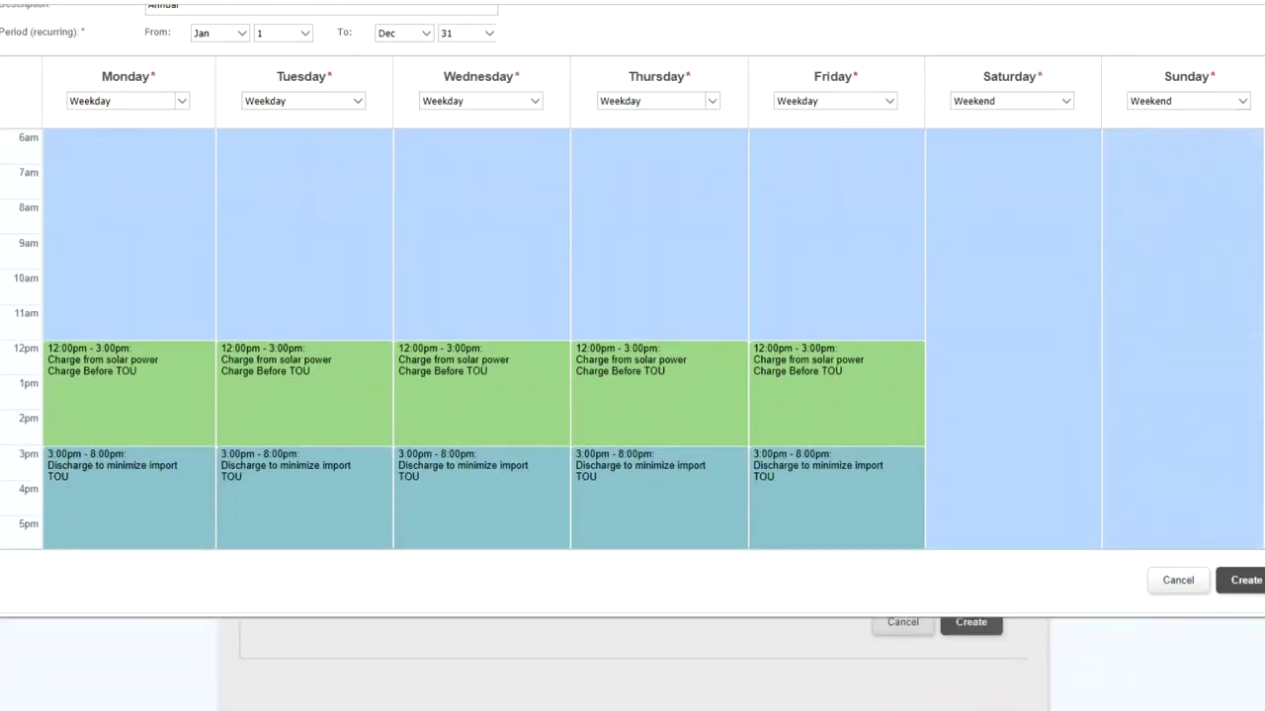
{"action": "scroll", "coordinate": [1259, 417], "scroll_direction": "down", "scroll_amount": 3}
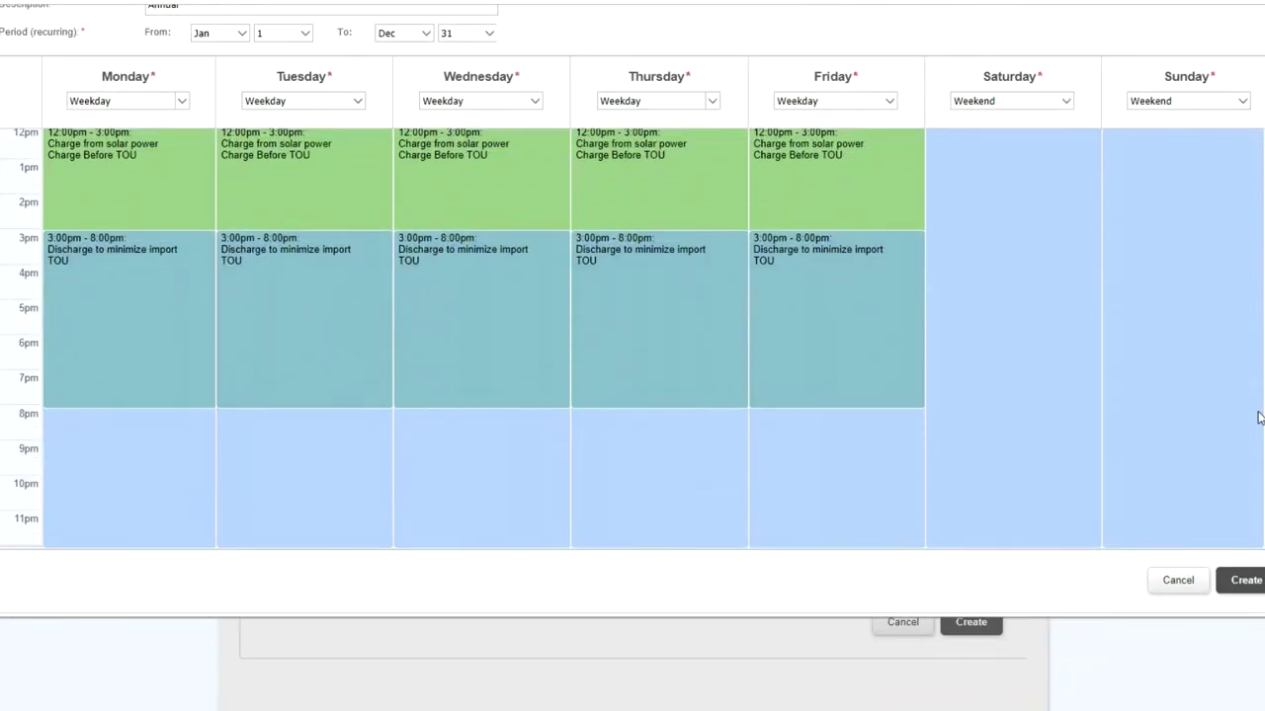
{"action": "left_click", "coordinate": [1240, 581]}
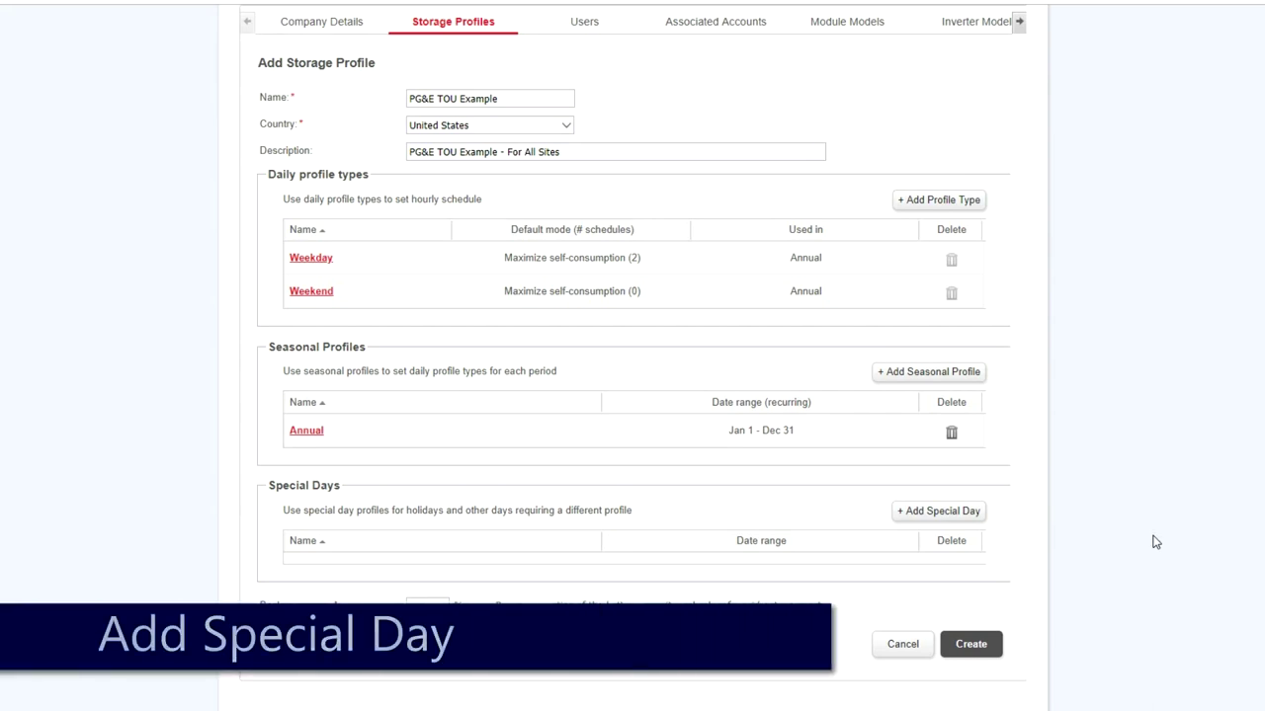
- Start a new special day with "Holiday" as both its name and its description
{"action": "left_click", "coordinate": [976, 512]}
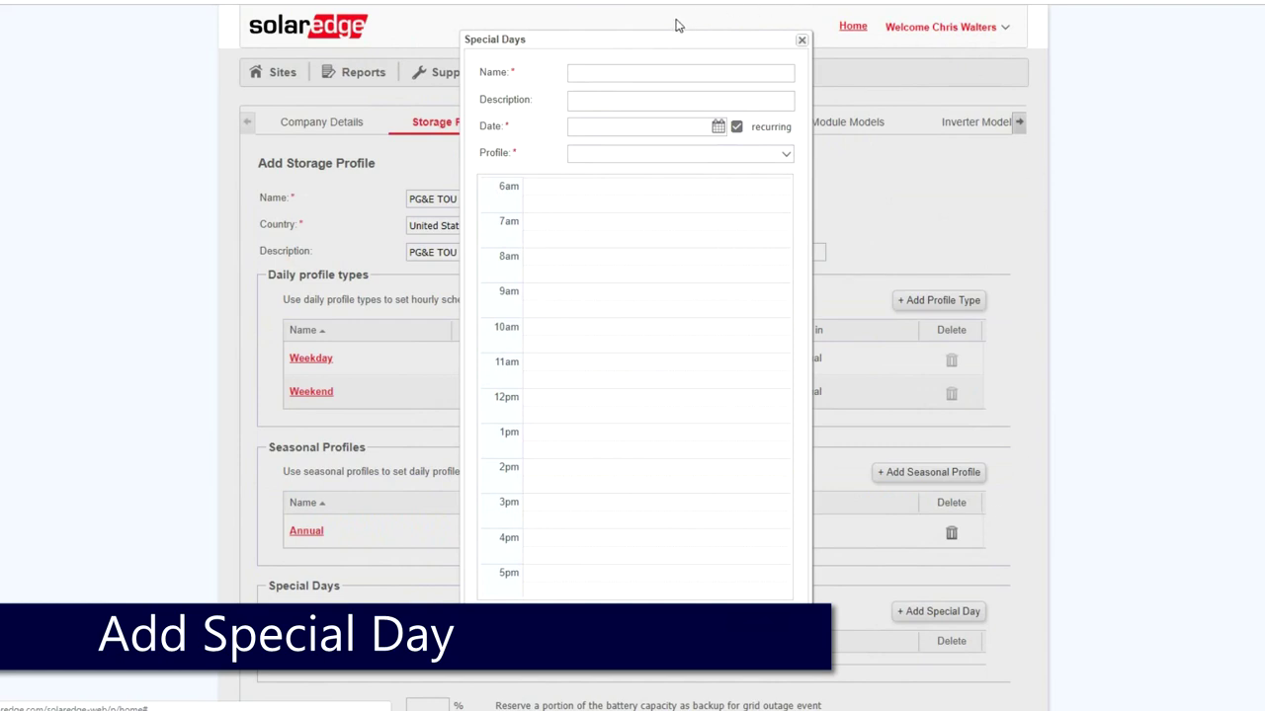
{"action": "left_click", "coordinate": [646, 71]}
{"action": "type", "text": "Holiday"}
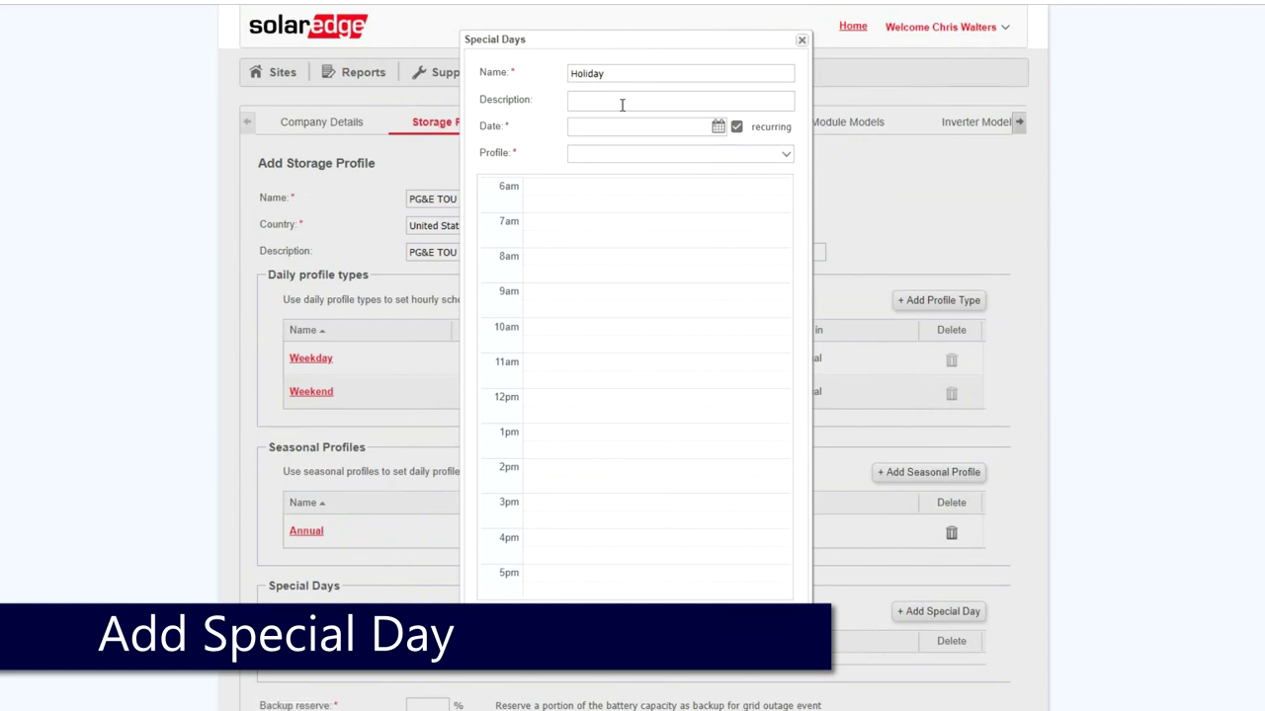
{"action": "left_click", "coordinate": [621, 103]}
{"action": "type", "text": "Holiday"}
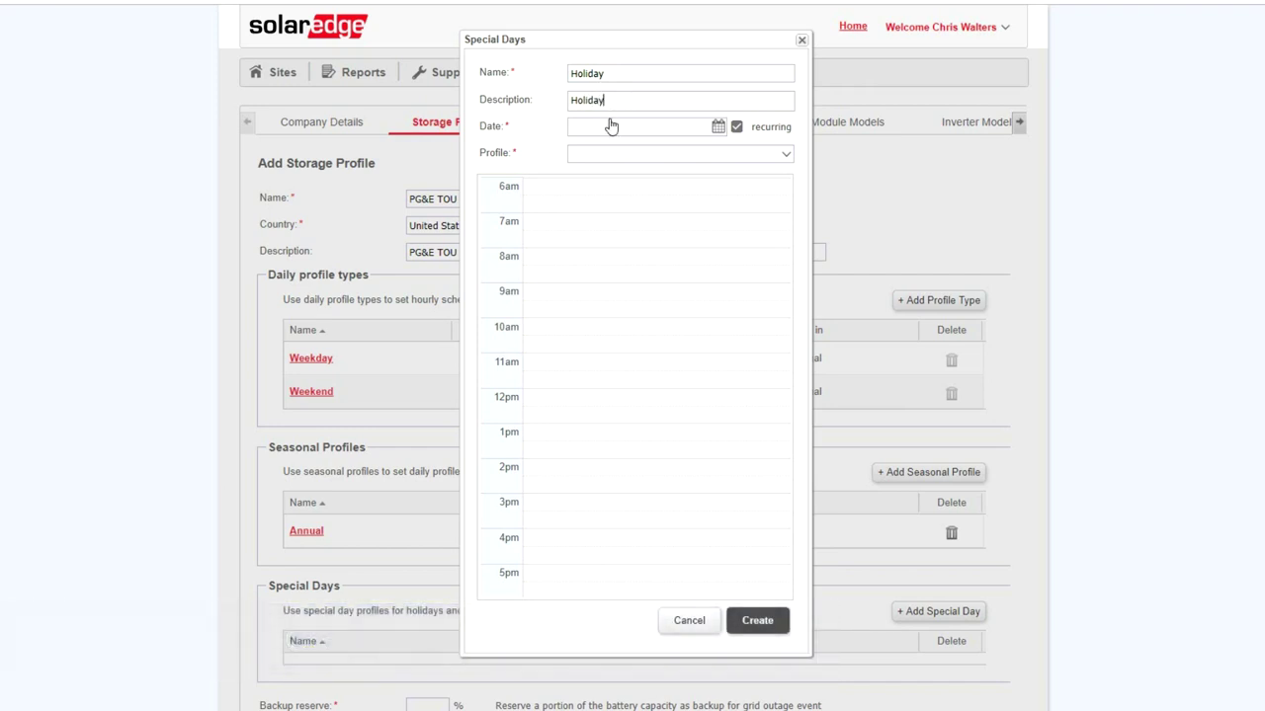
- Set the Holiday special day's date to the specific date 07/04/2019
{"action": "left_click", "coordinate": [611, 129]}
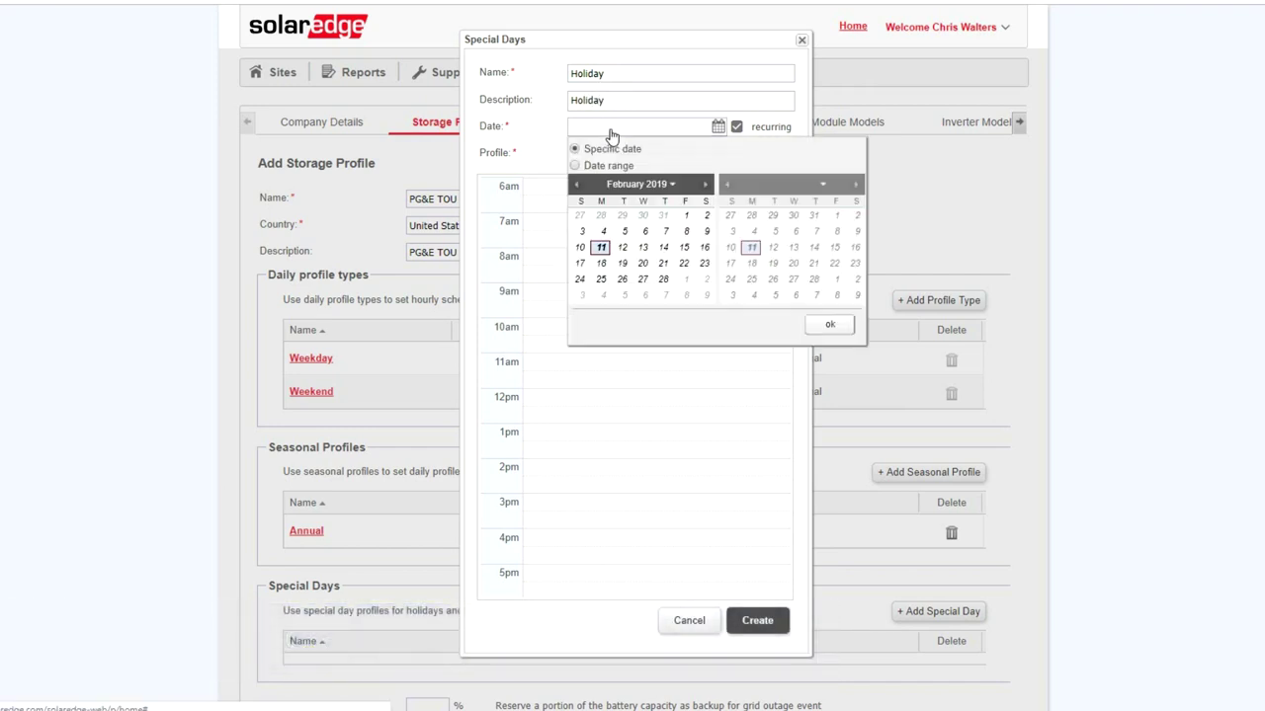
{"action": "left_click", "coordinate": [706, 185]}
{"action": "left_click", "coordinate": [706, 186]}
{"action": "left_click", "coordinate": [705, 186]}
{"action": "left_click", "coordinate": [705, 186]}
{"action": "left_click", "coordinate": [705, 186]}
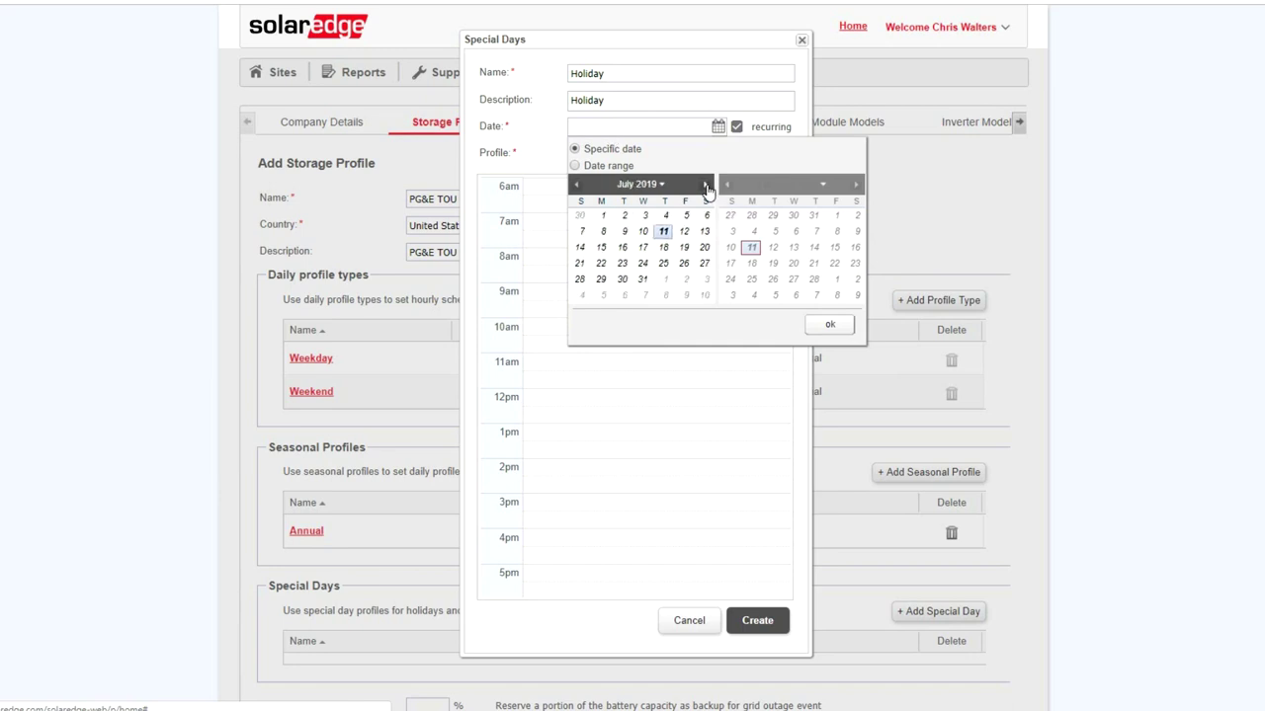
{"action": "left_click", "coordinate": [665, 215]}
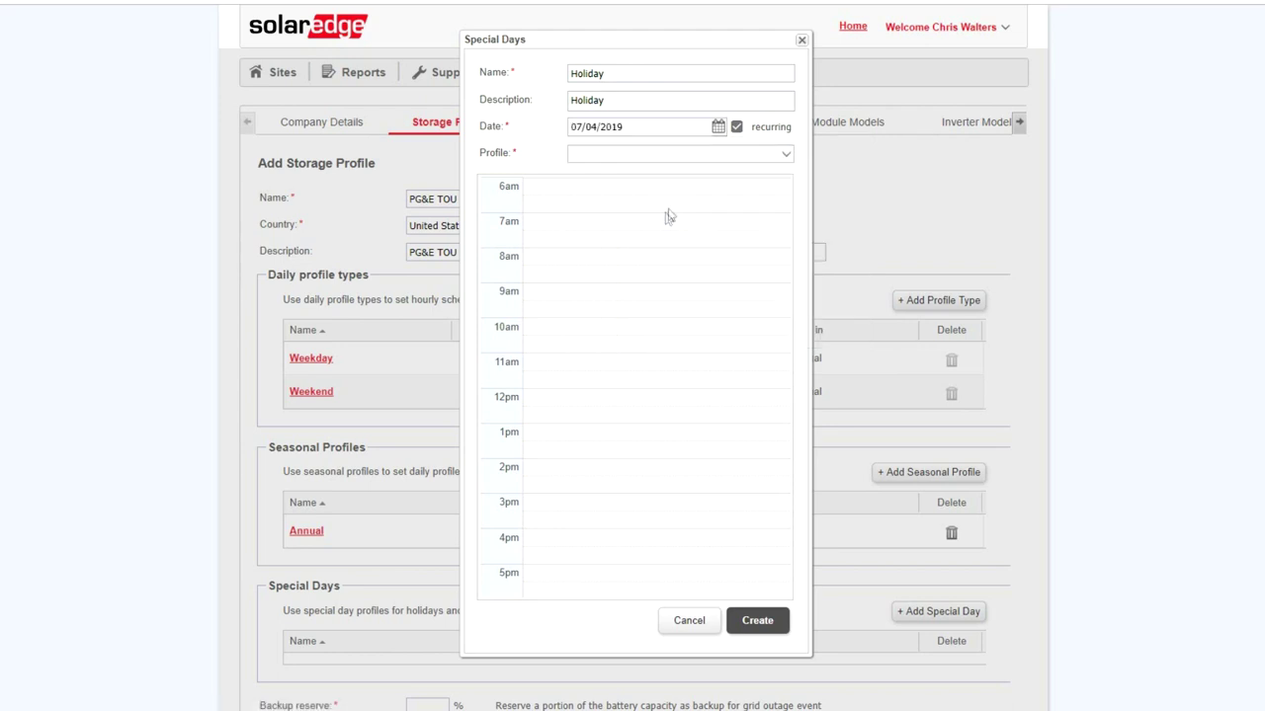
- Assign the Weekend daily profile to the Holiday special day and create it
{"action": "left_click", "coordinate": [716, 156]}
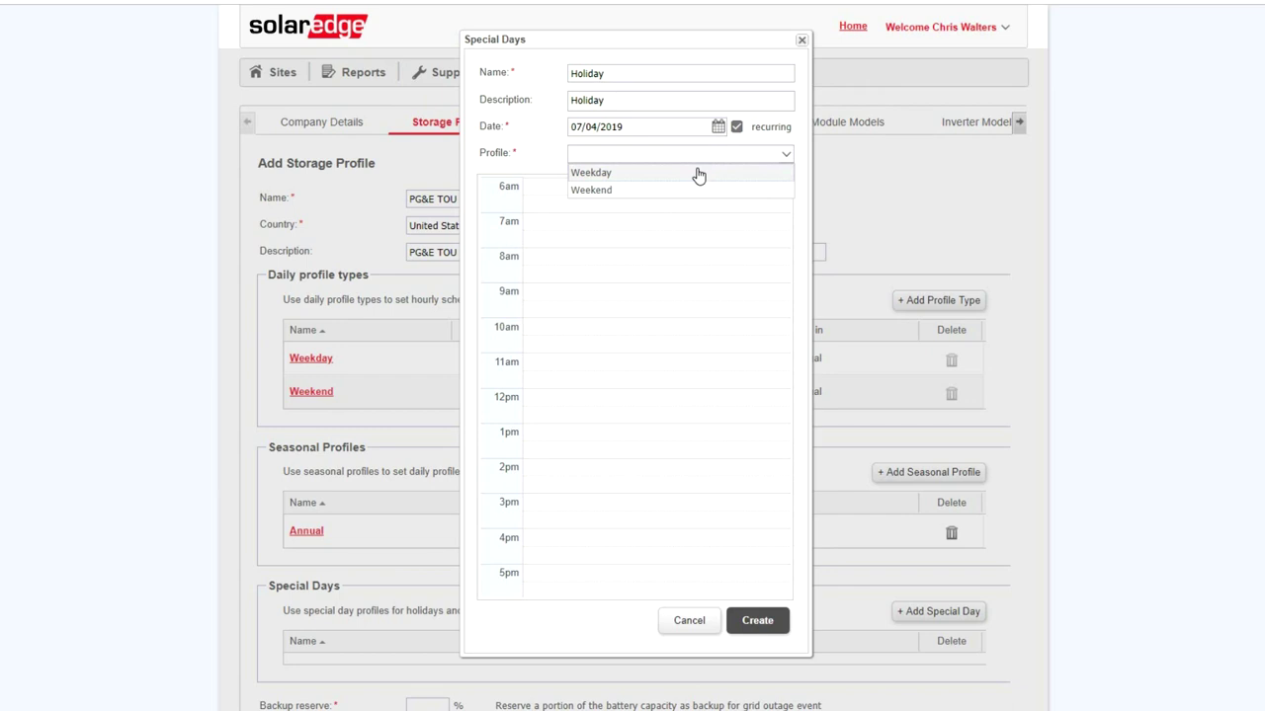
{"action": "left_click", "coordinate": [693, 190]}
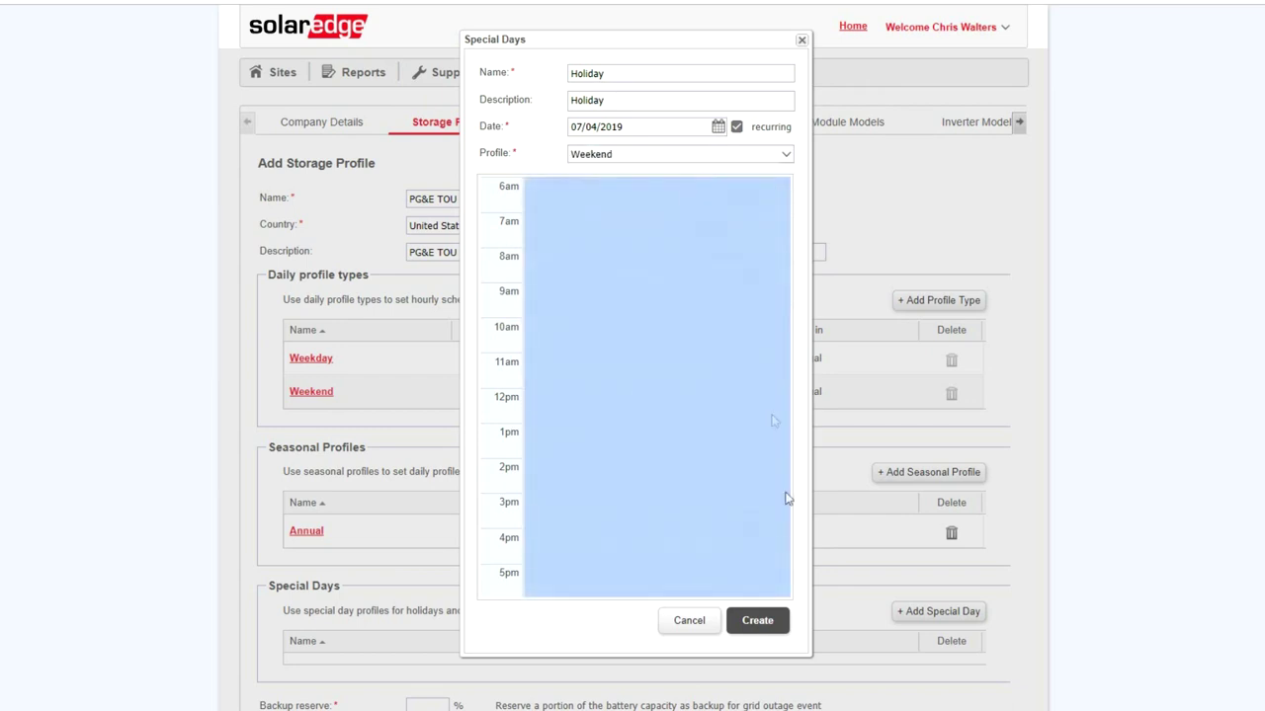
{"action": "left_click", "coordinate": [763, 623]}
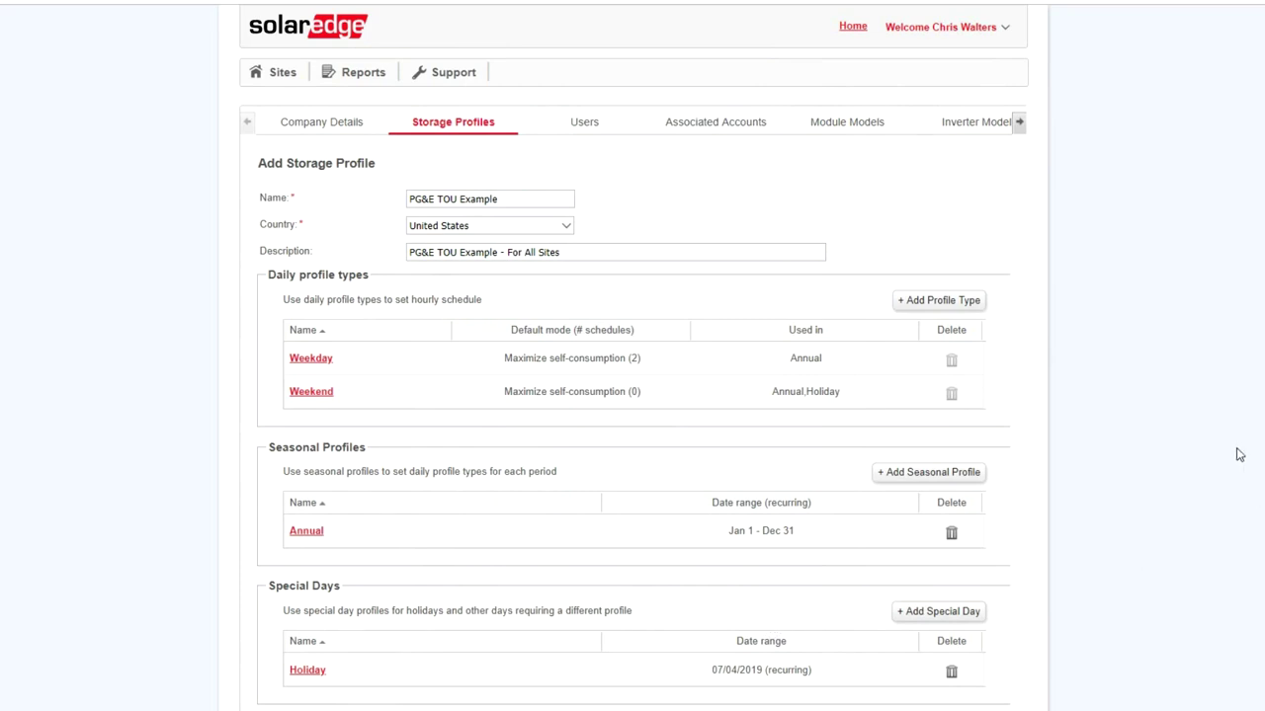
- Set the backup reserve to 20% and create the PG&E TOU Example storage profile
{"action": "scroll", "coordinate": [1239, 455], "scroll_direction": "down", "scroll_amount": 3}
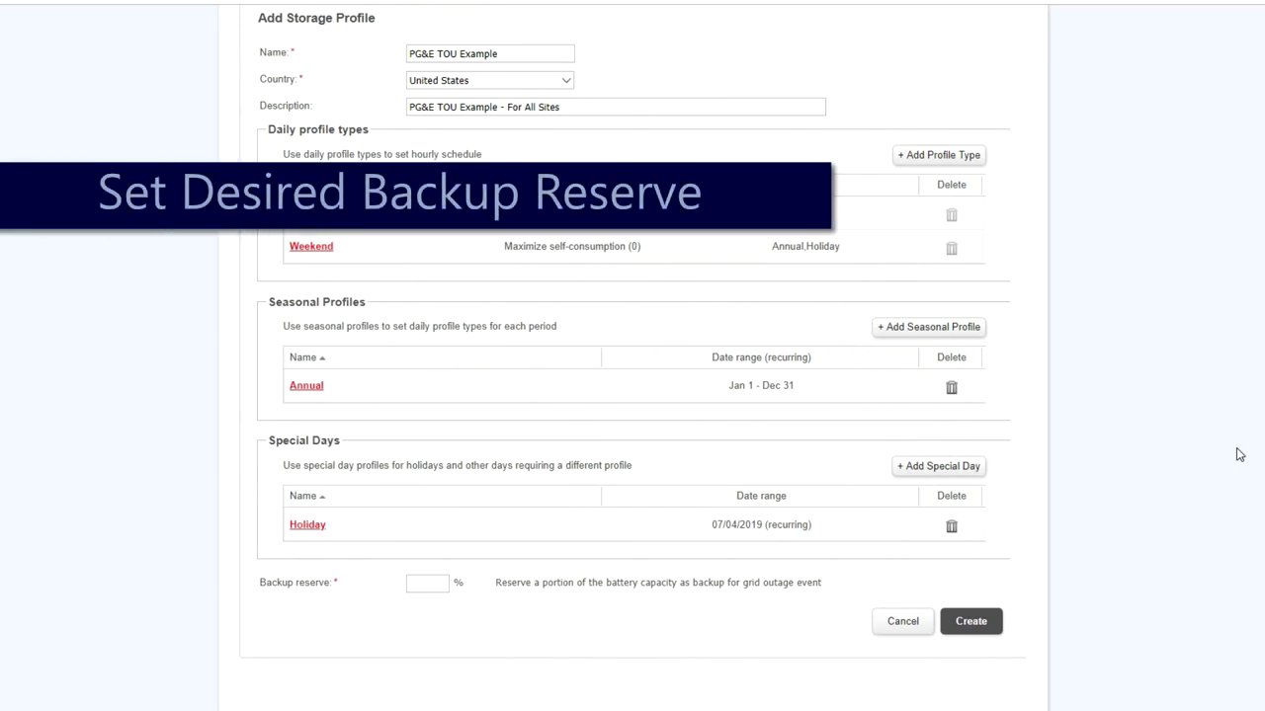
{"action": "left_click", "coordinate": [445, 589]}
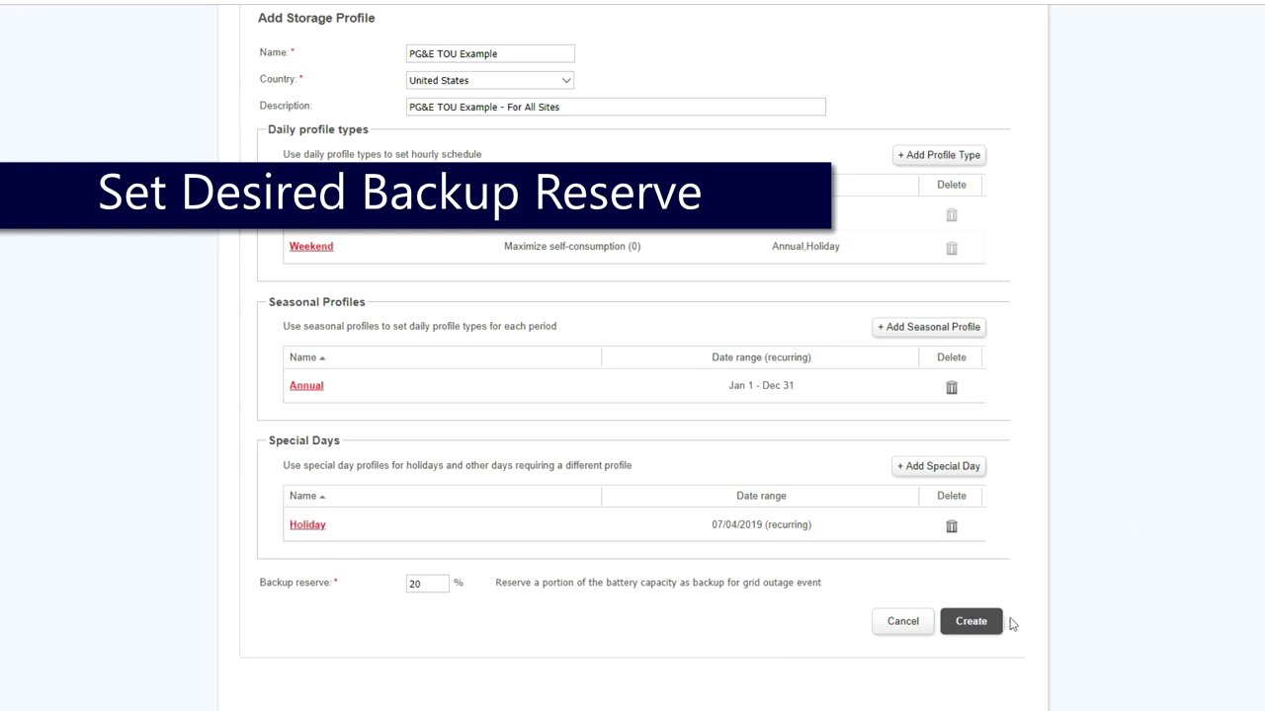
{"action": "left_click", "coordinate": [980, 630]}
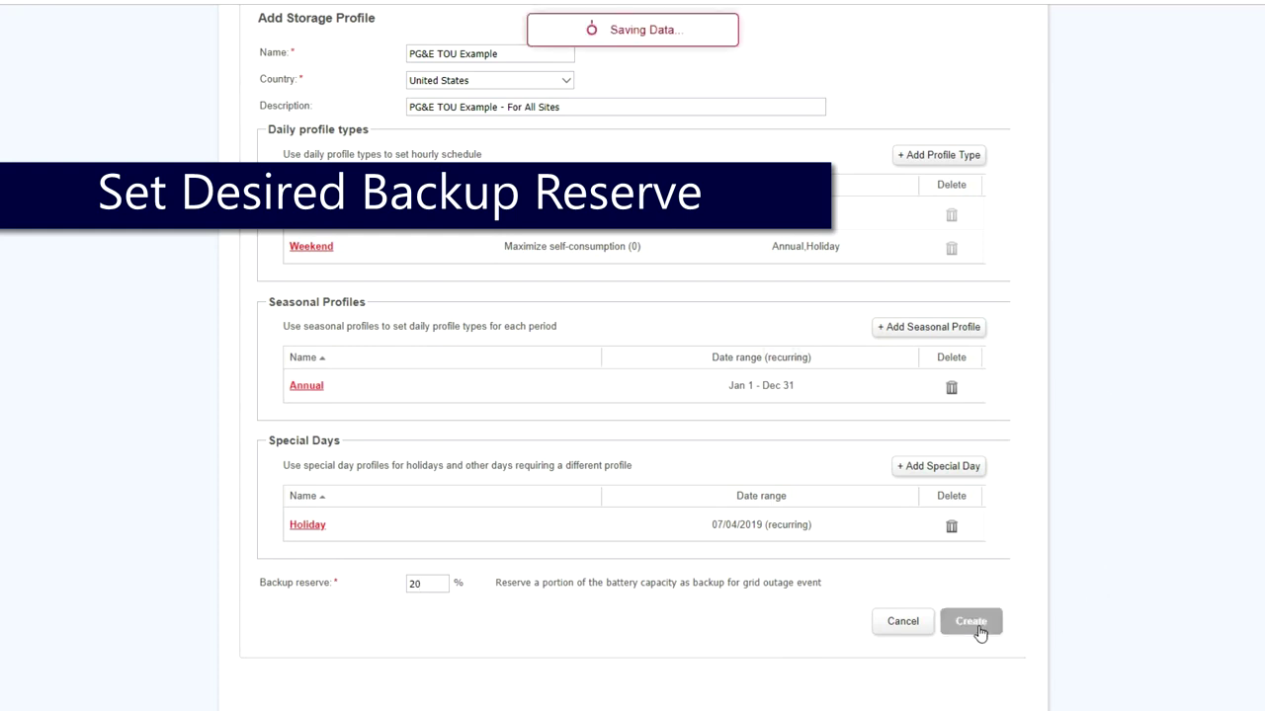